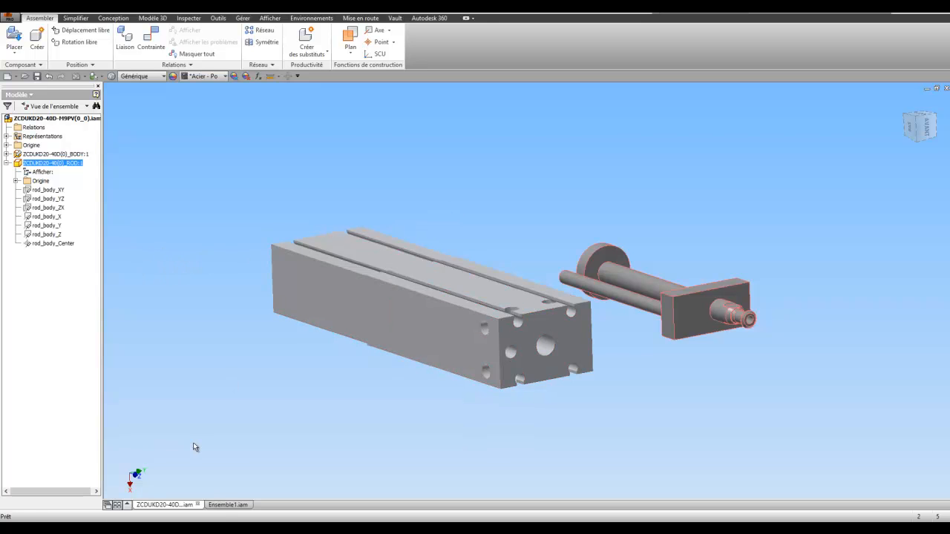
Examine the first cylinder instance in Ensemble1.iam and return to the cylinder assembly.
left_click(222, 504)
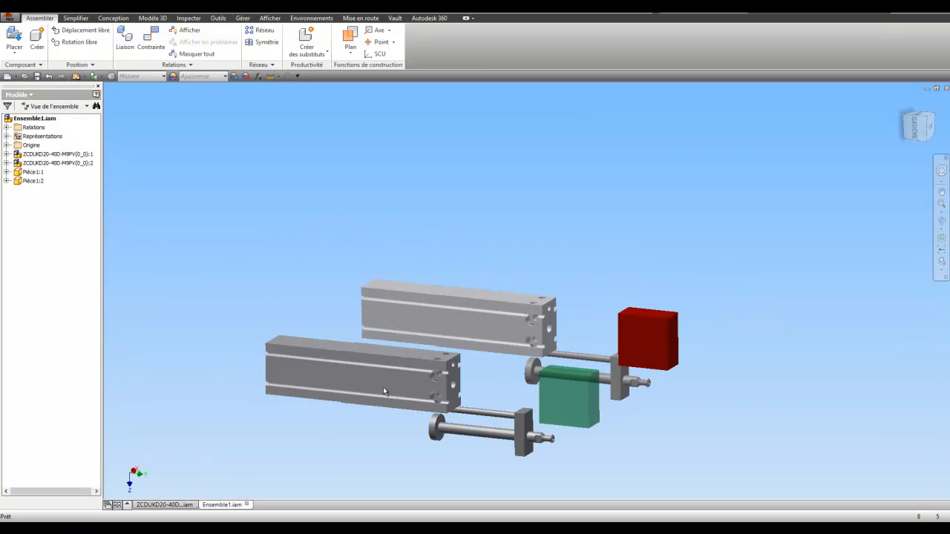
middle_click_drag(571, 326, 525, 293, "shift")
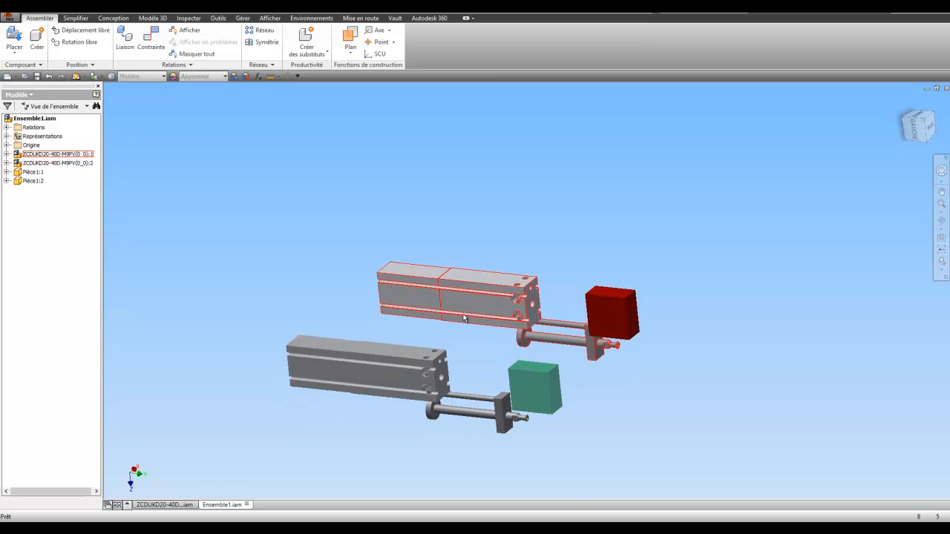
left_click(52, 153)
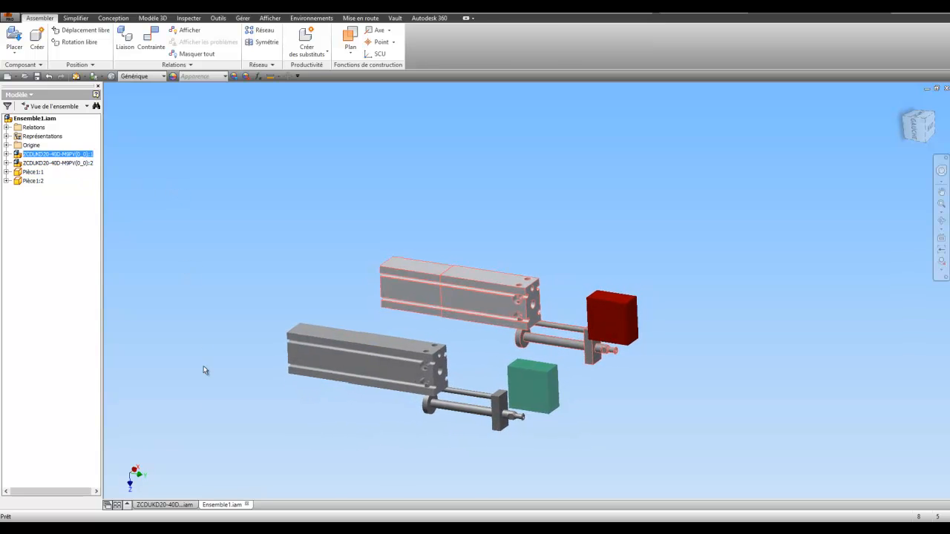
left_click(172, 504)
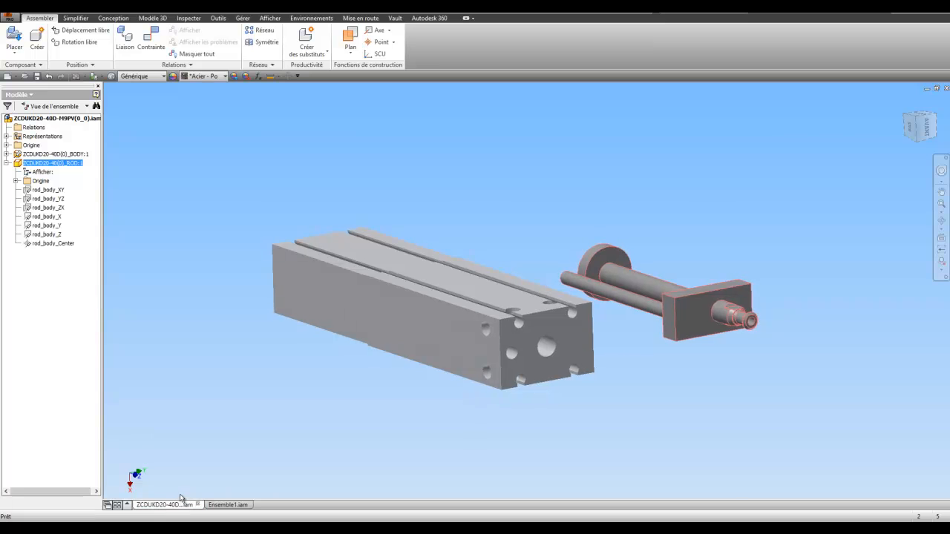
Identify the cylinder's BODY and ROD components and test the rod's free movement away from the body.
left_click(252, 375)
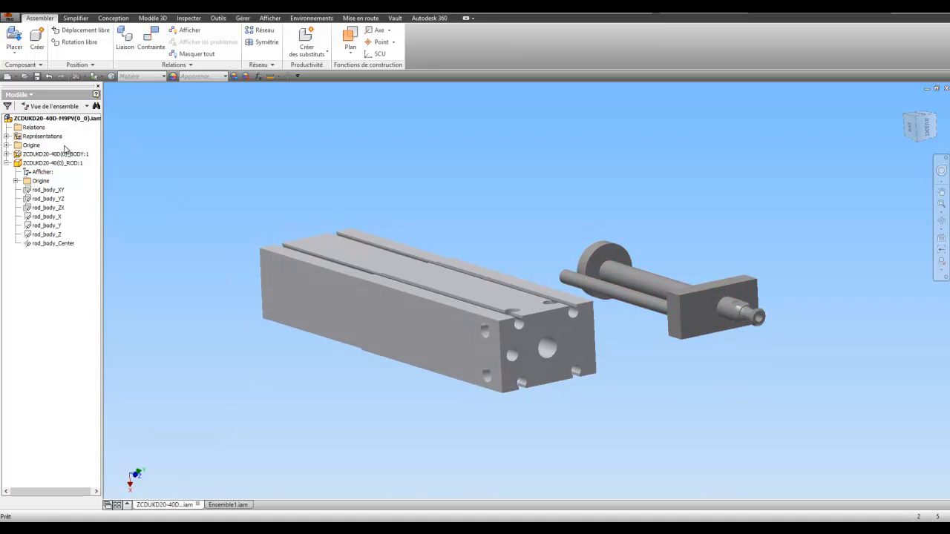
left_click(7, 163)
left_click(47, 154)
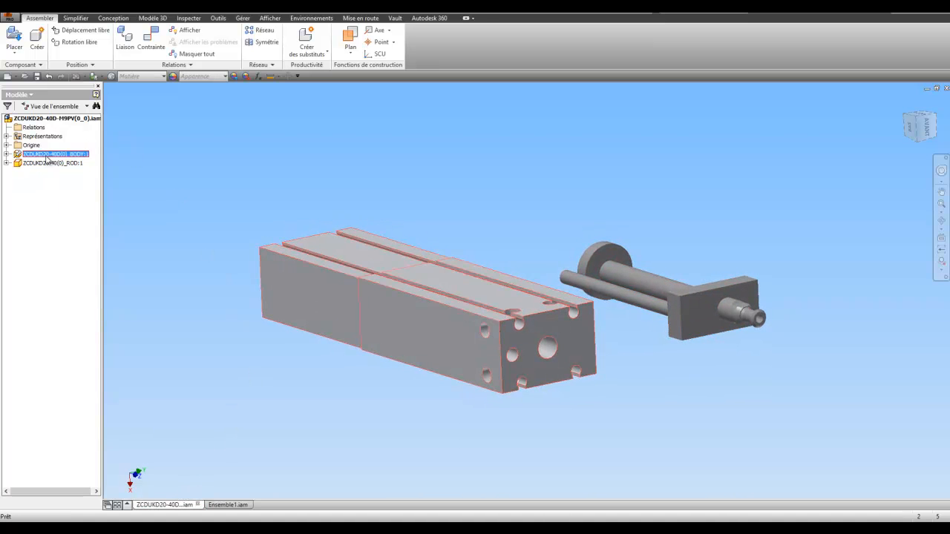
left_click(412, 216)
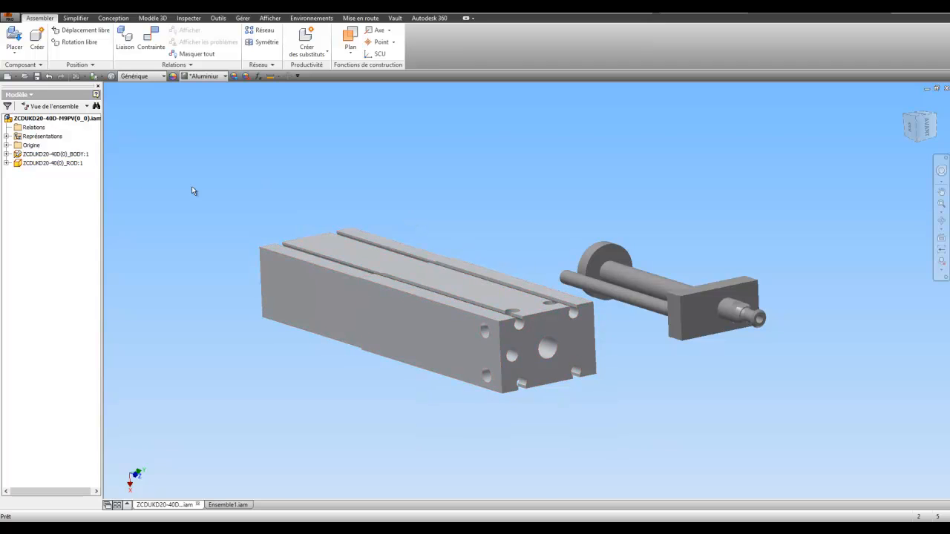
left_click(70, 166)
left_click_drag(636, 274, 668, 254)
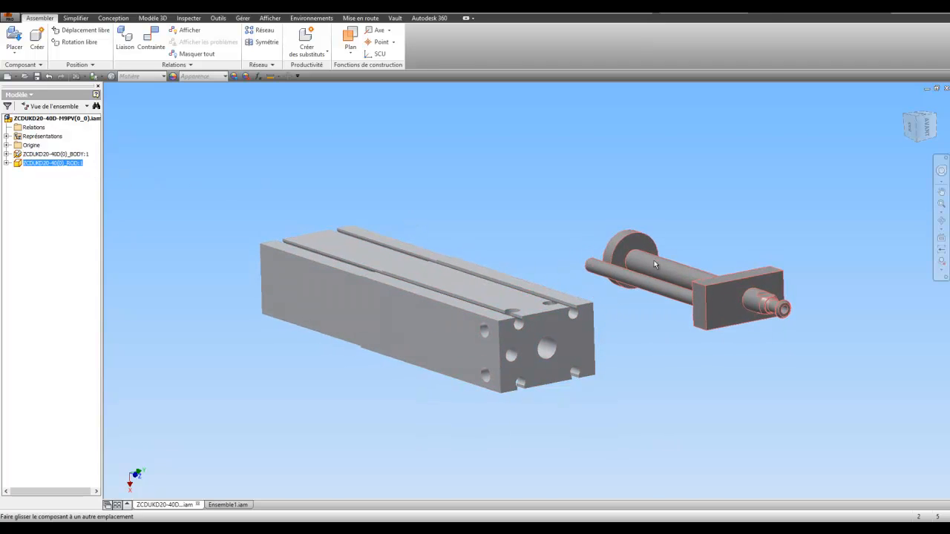
Mate the main rod's axis with the axis of the body's central bore at 0 mm offset.
left_click(156, 44)
middle_click_drag(476, 199, 566, 309, "shift")
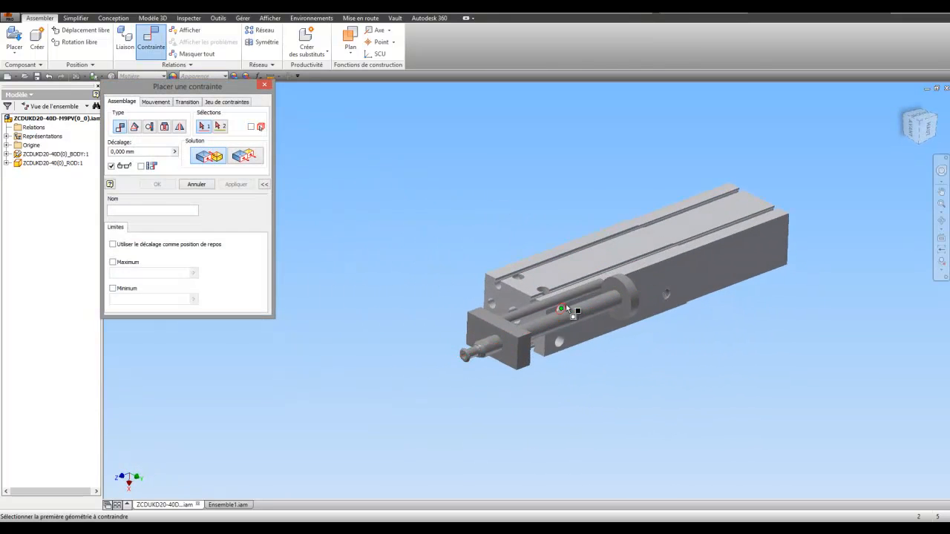
scroll(535, 319, "up", 6)
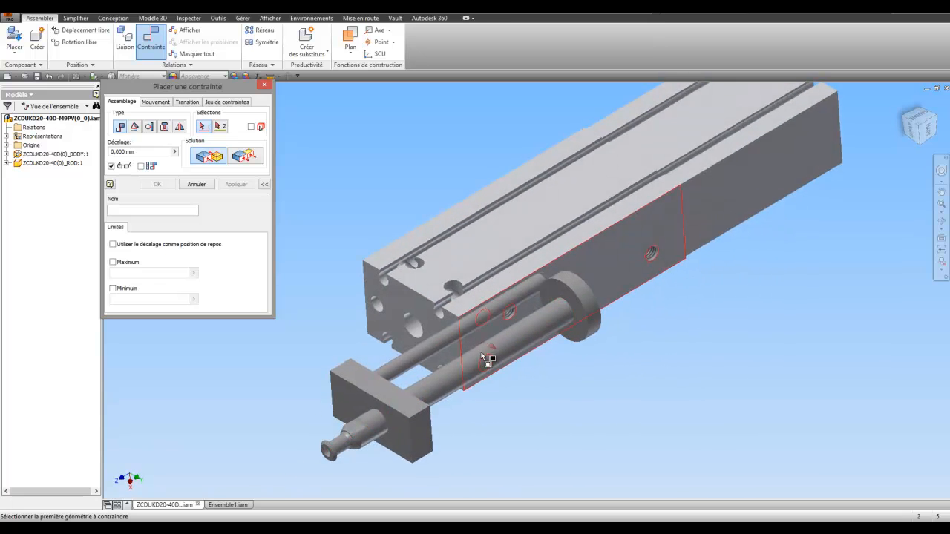
left_click(483, 365)
scroll(434, 345, "down", 1)
left_click(419, 335)
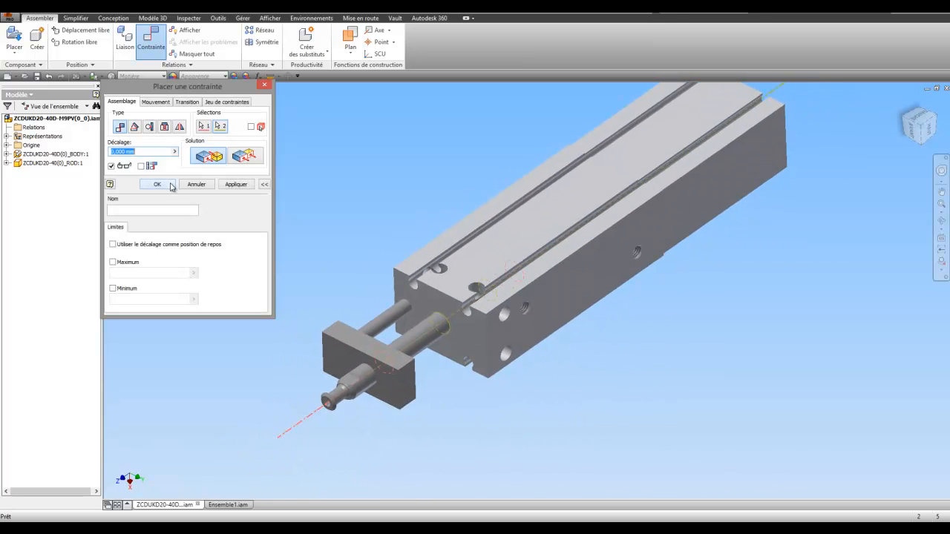
left_click(265, 184)
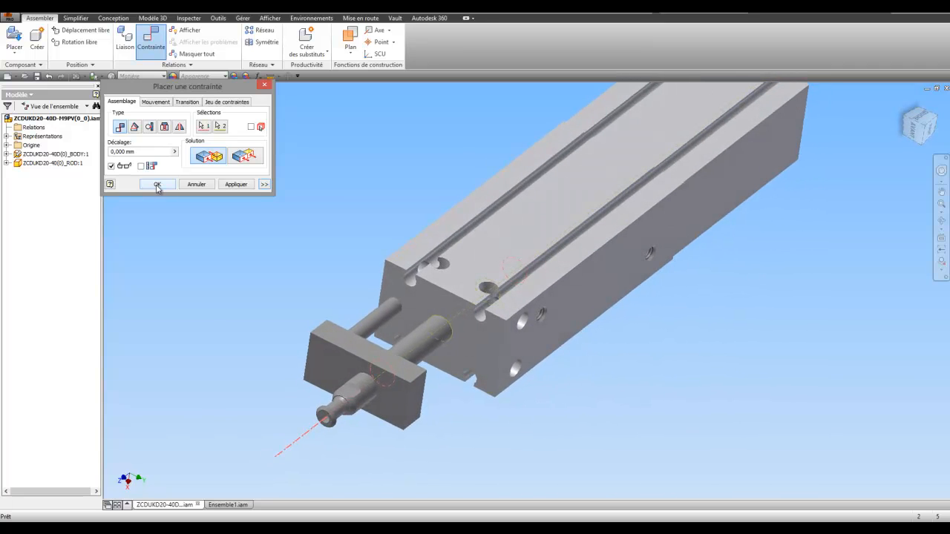
left_click(157, 185)
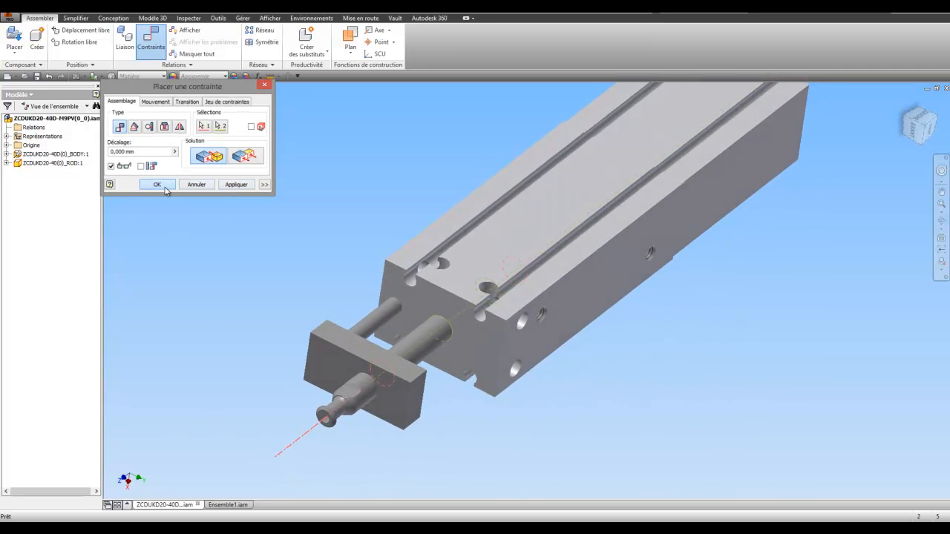
Pull the rod out of the body and mate the thin guide rod's axis with its guide hole at 0 mm offset.
left_click_drag(313, 381, 223, 411)
left_click(268, 326)
left_click(143, 45)
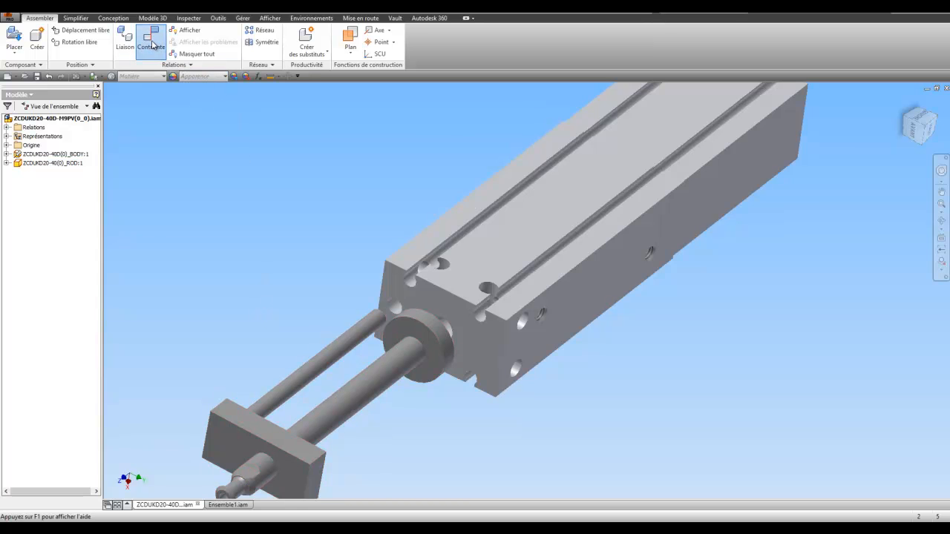
left_click(318, 362)
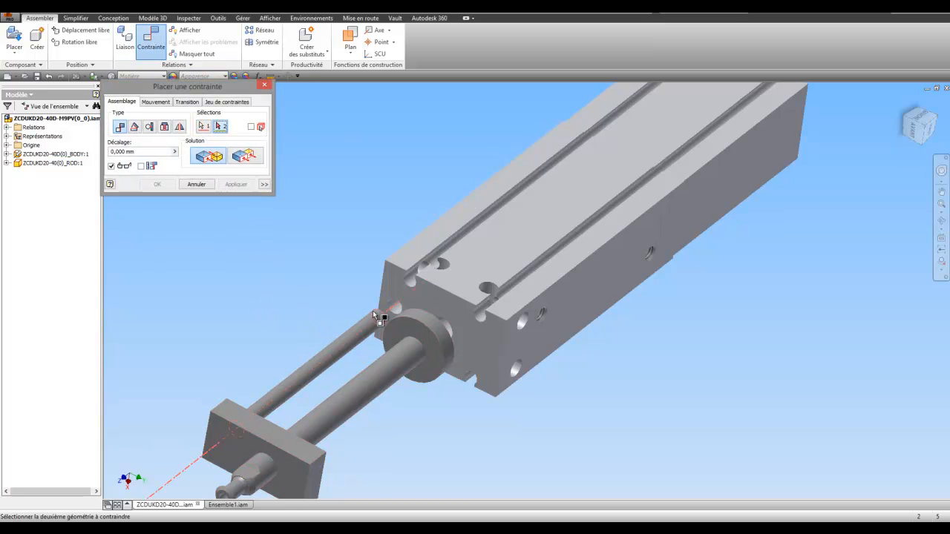
left_click(394, 308)
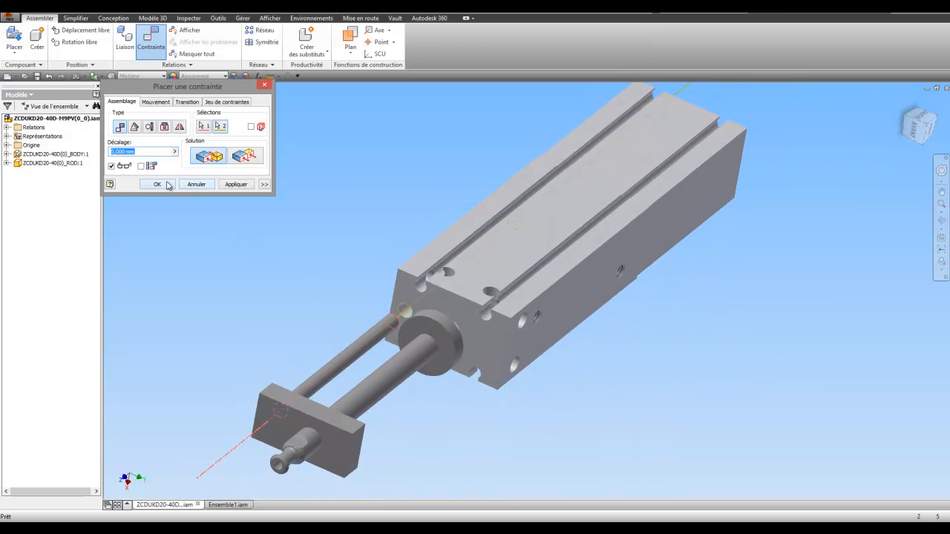
left_click(157, 184)
Test the rod's sliding in and out of the body and check the effect on both cylinders in Ensemble1.iam.
left_click_drag(366, 406, 461, 394)
middle_click_drag(461, 393, 492, 378, "shift")
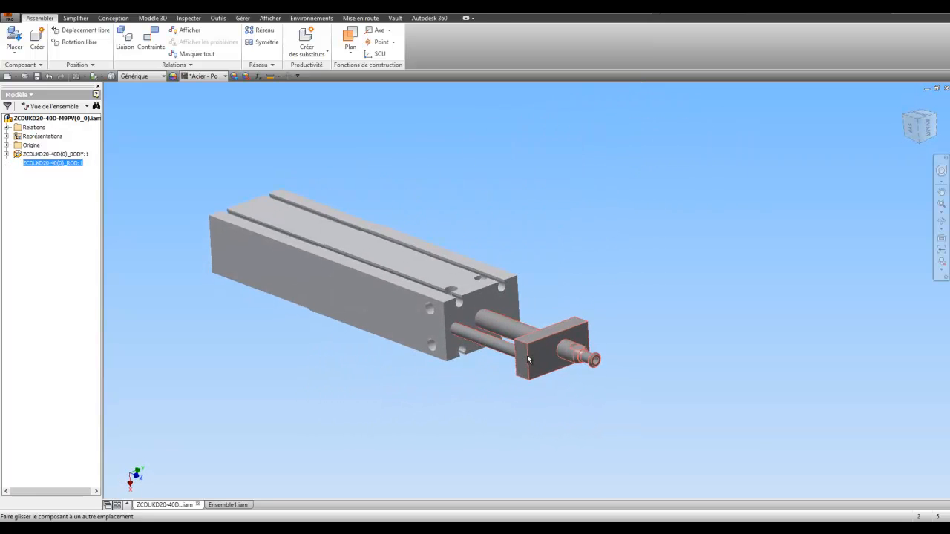
left_click(236, 505)
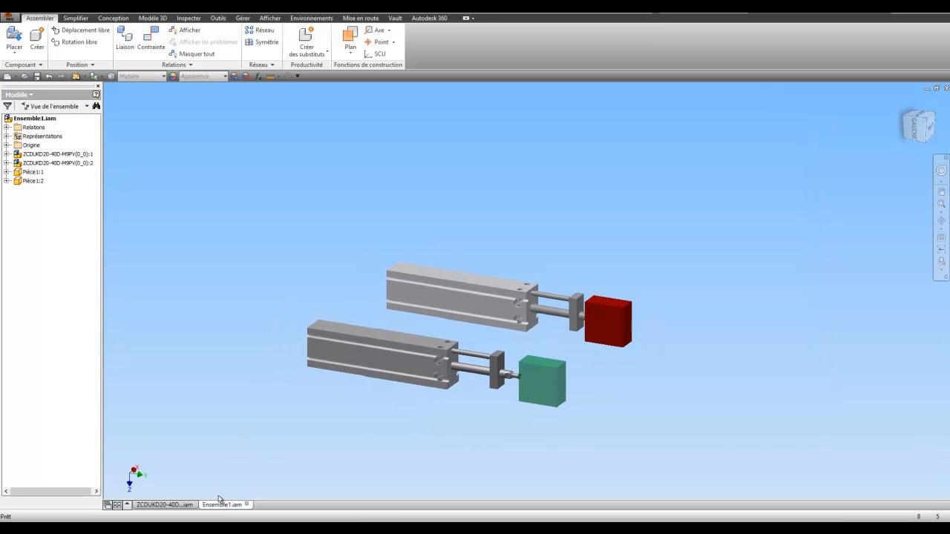
left_click(164, 504)
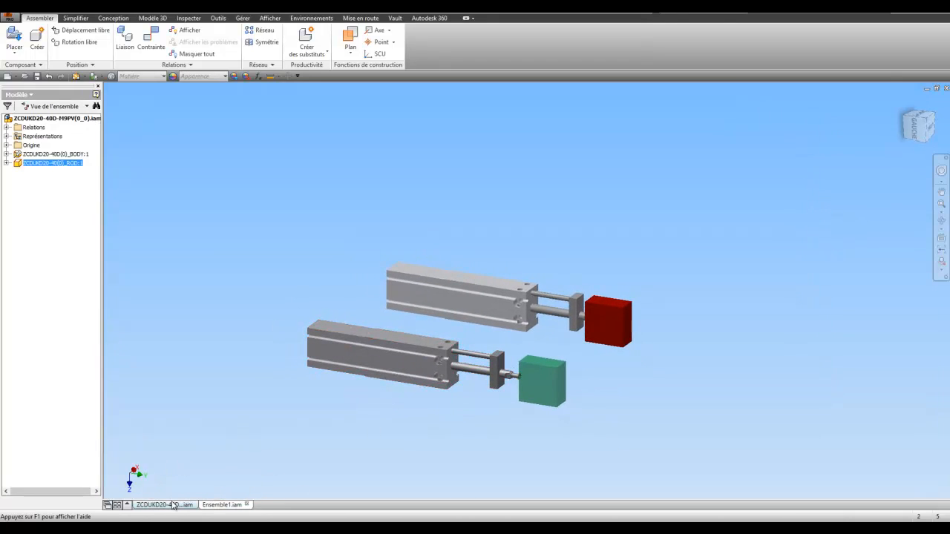
left_click_drag(509, 361, 465, 326)
left_click(220, 506)
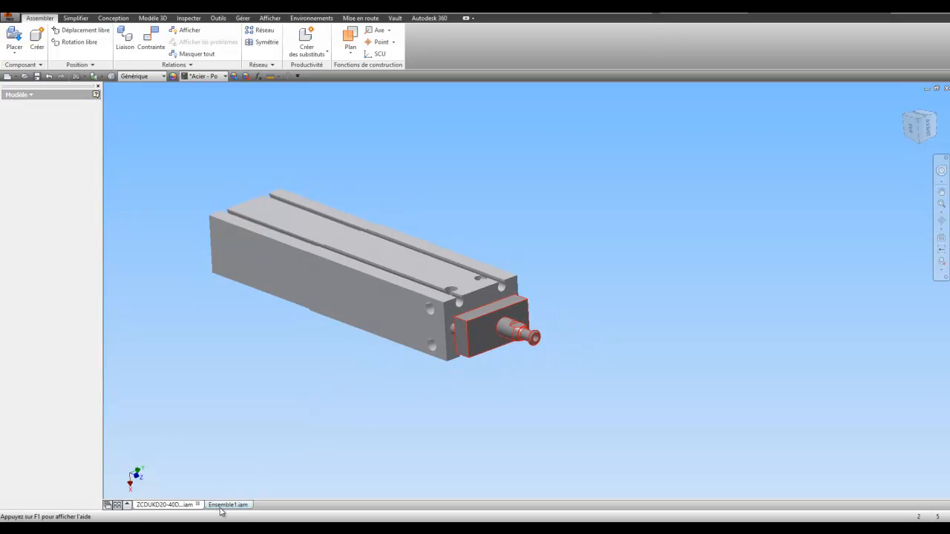
scroll(429, 319, "up", 1)
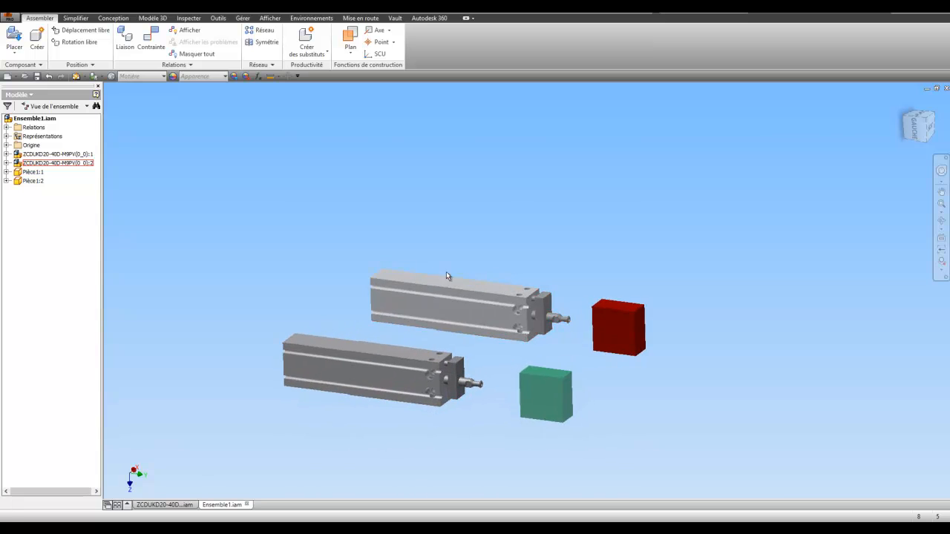
middle_click_drag(478, 236, 480, 204)
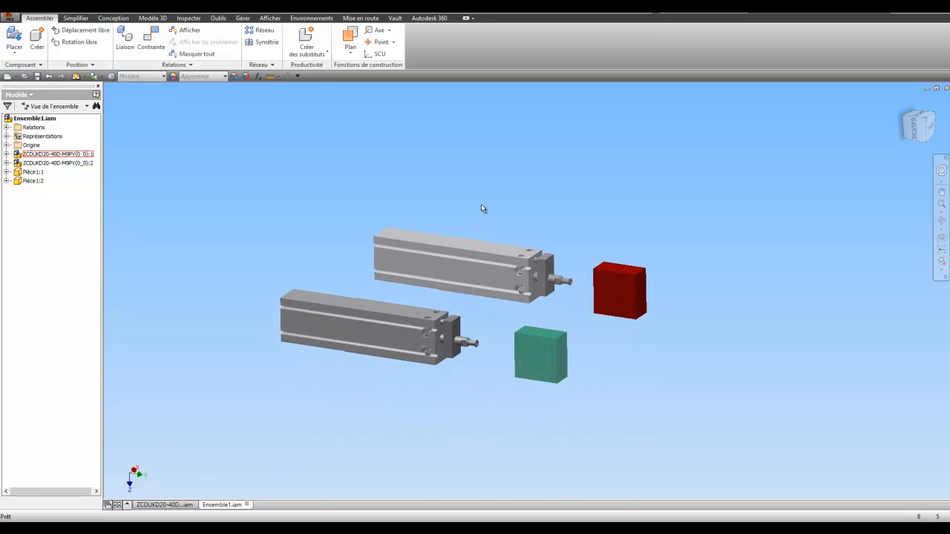
In the cylinder assembly, mate the rod plate's inner face with the body's front face at a 5 mm offset.
left_click(189, 505)
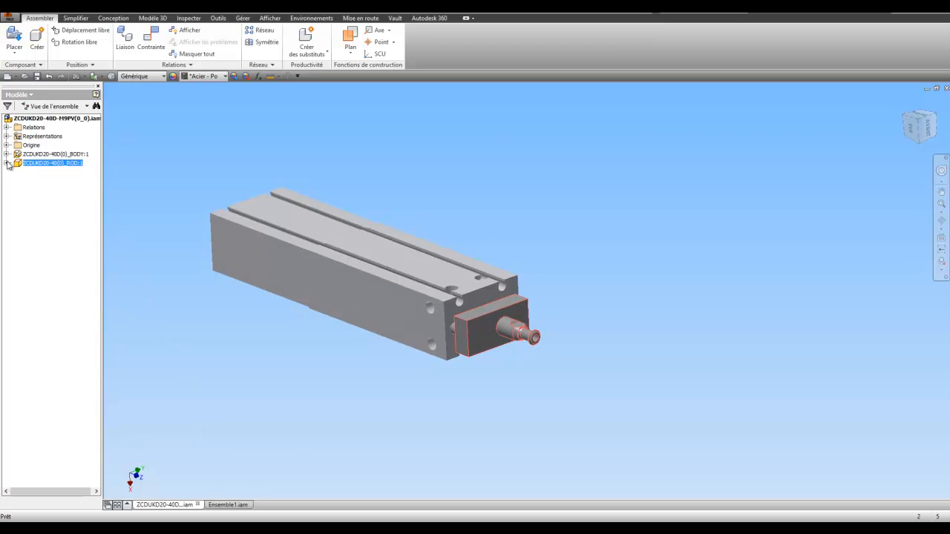
middle_click_drag(416, 311, 470, 339, "shift")
left_click_drag(475, 340, 594, 383)
middle_click_drag(594, 382, 562, 345, "shift")
key("F6")
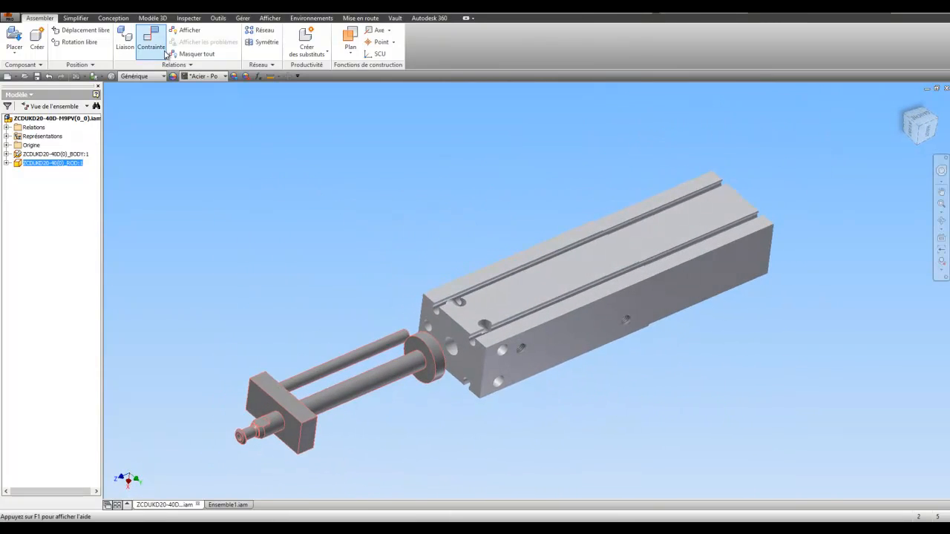
left_click(158, 51)
left_click(447, 327)
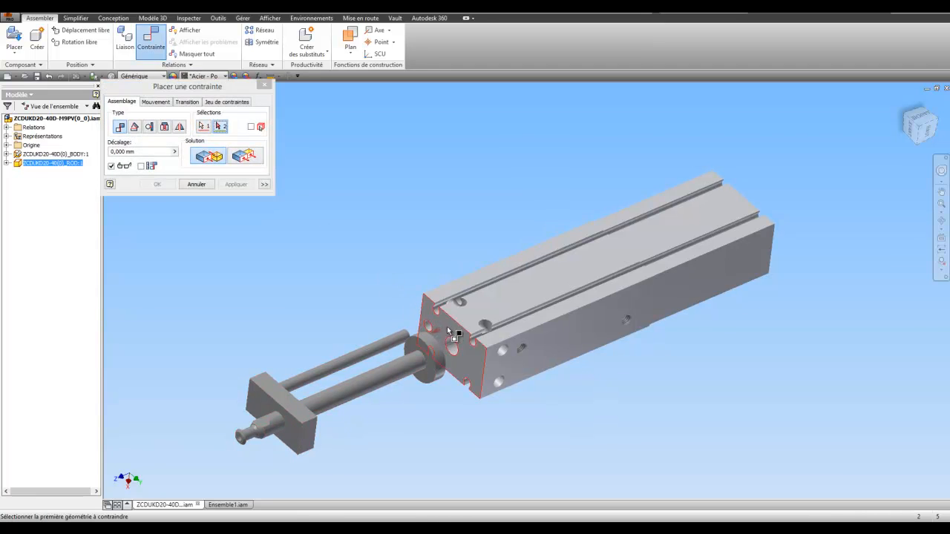
middle_click_drag(379, 353, 366, 264, "shift")
left_click(417, 379)
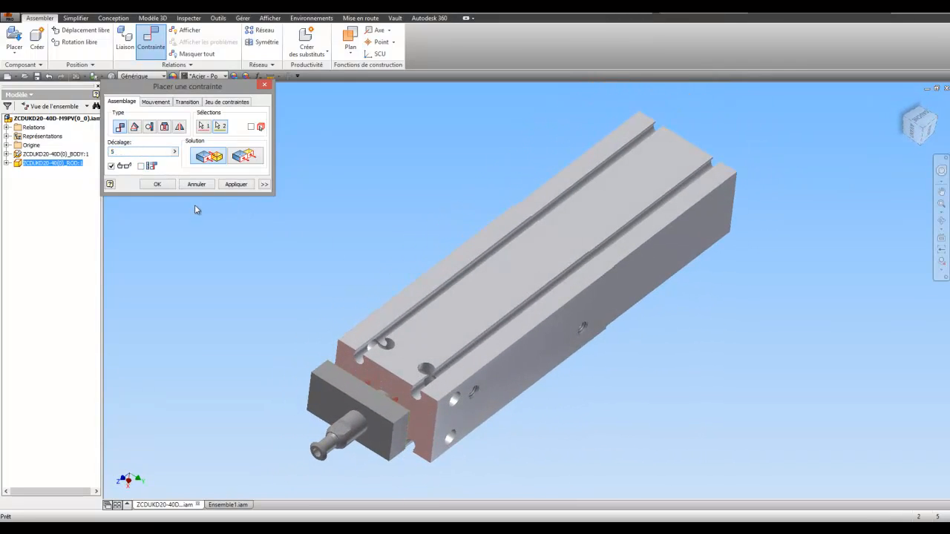
Add offset limits of 50 mm maximum and 5 mm minimum to the face mate and create it.
left_click(264, 186)
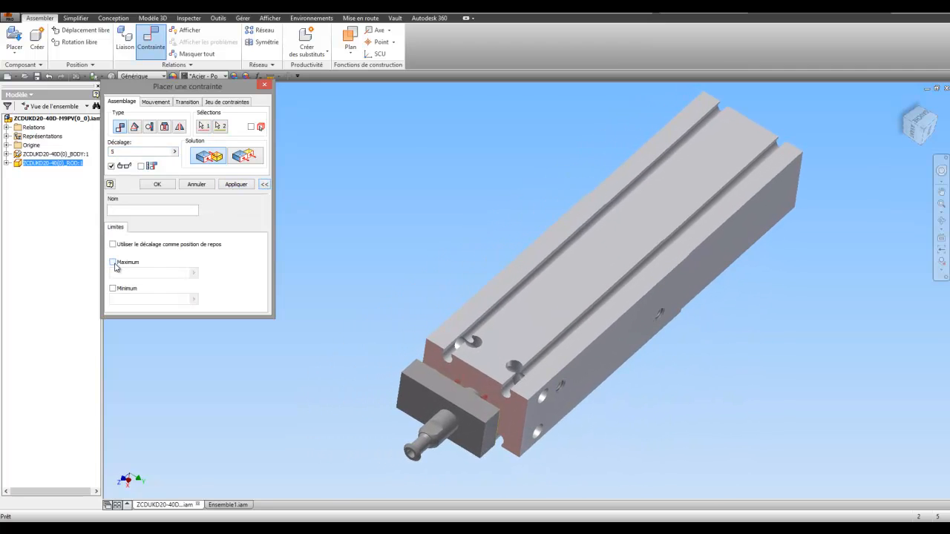
left_click_drag(135, 274, 110, 273)
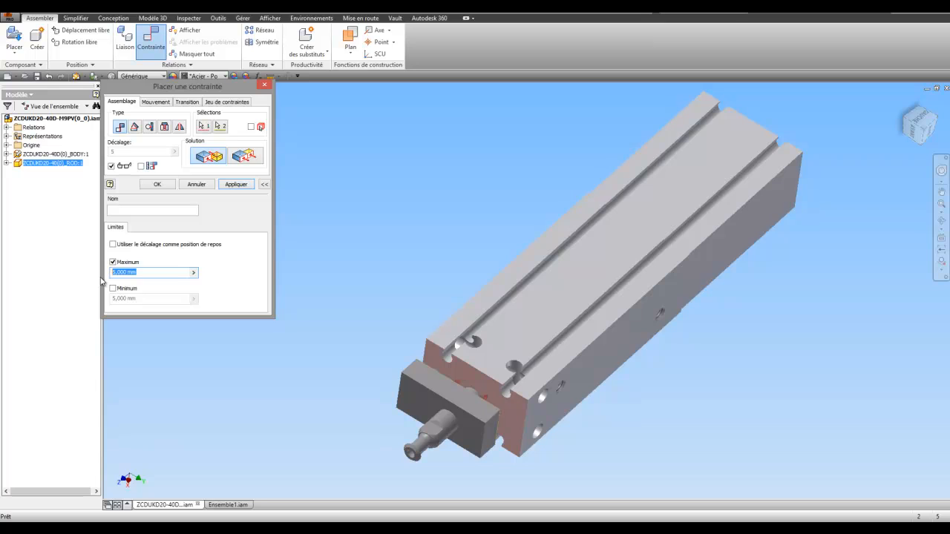
left_click(112, 288)
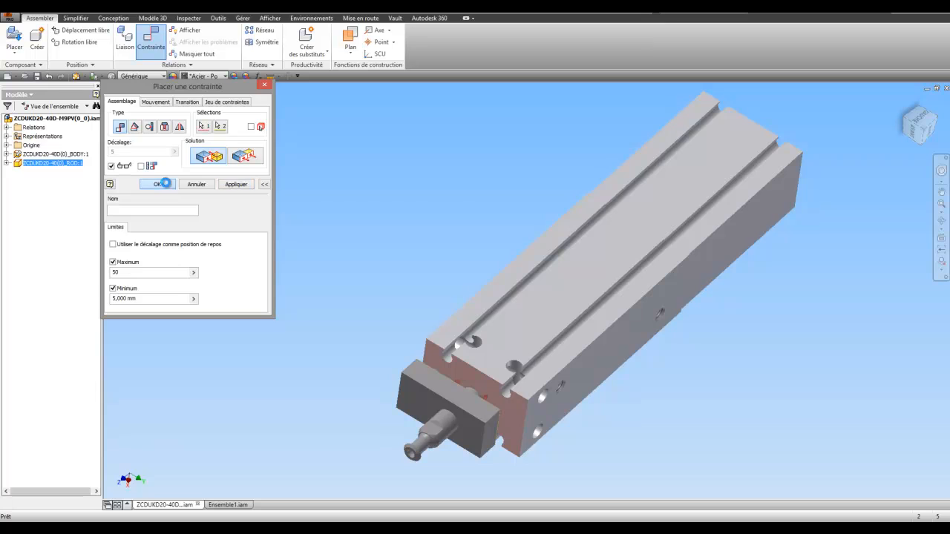
left_click(165, 183)
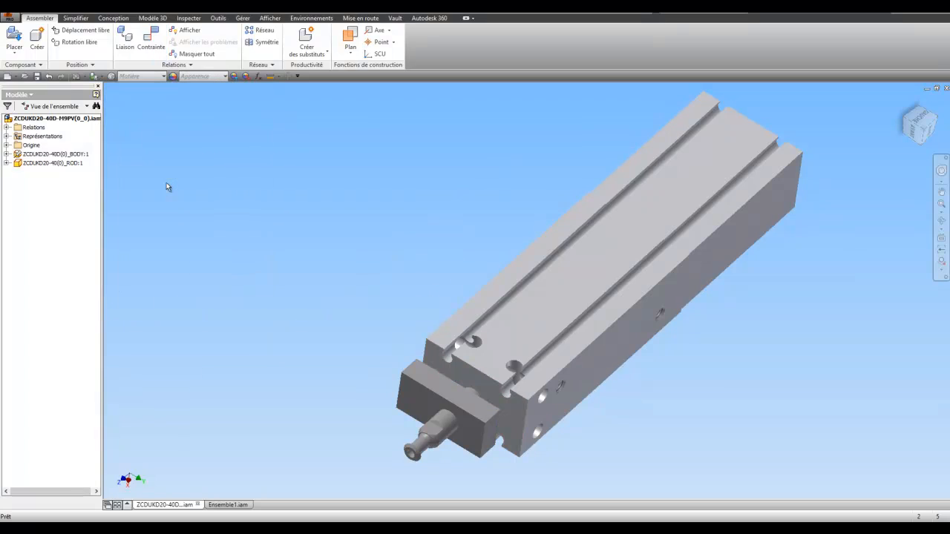
Rename the rod's limited mate constraint, Placage:3, as COURSE.
left_click(6, 162)
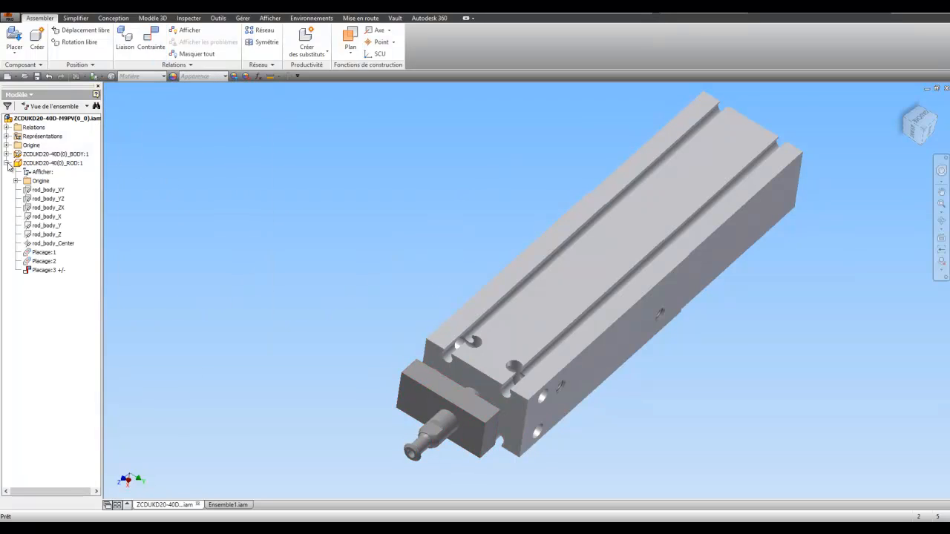
left_click(40, 271)
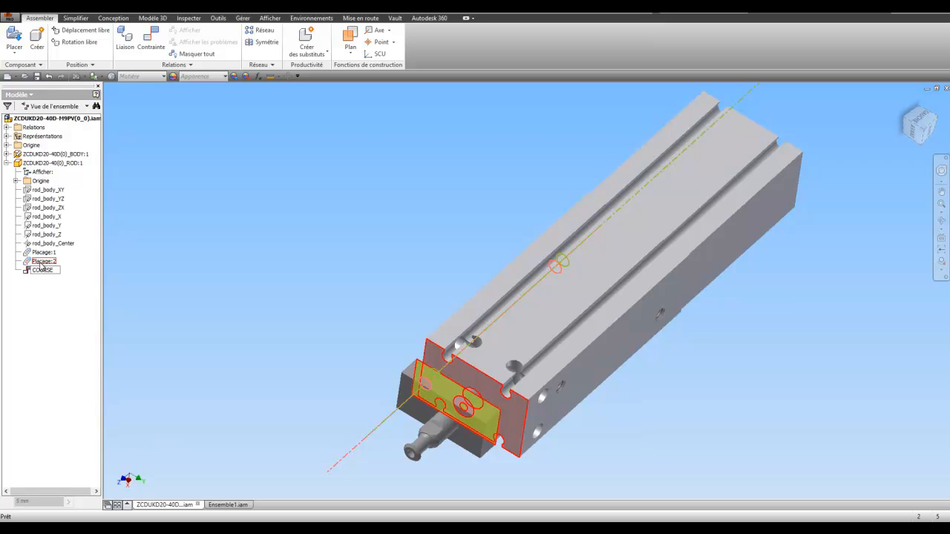
type("+/-")
key("Return")
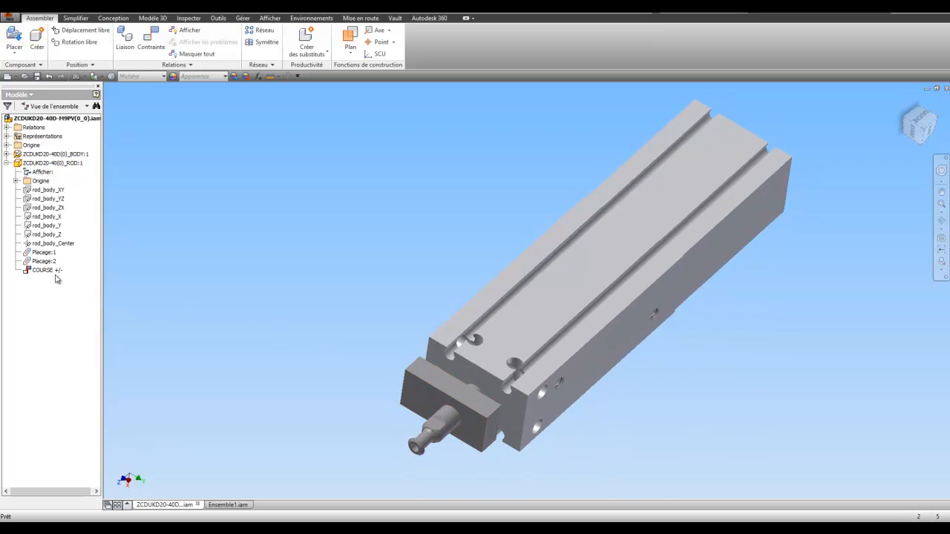
Drive the COURSE constraint from 5 mm to 50 mm and back to check the rod's stroke in the cylinder assembly.
right_click(56, 276)
left_click(77, 313)
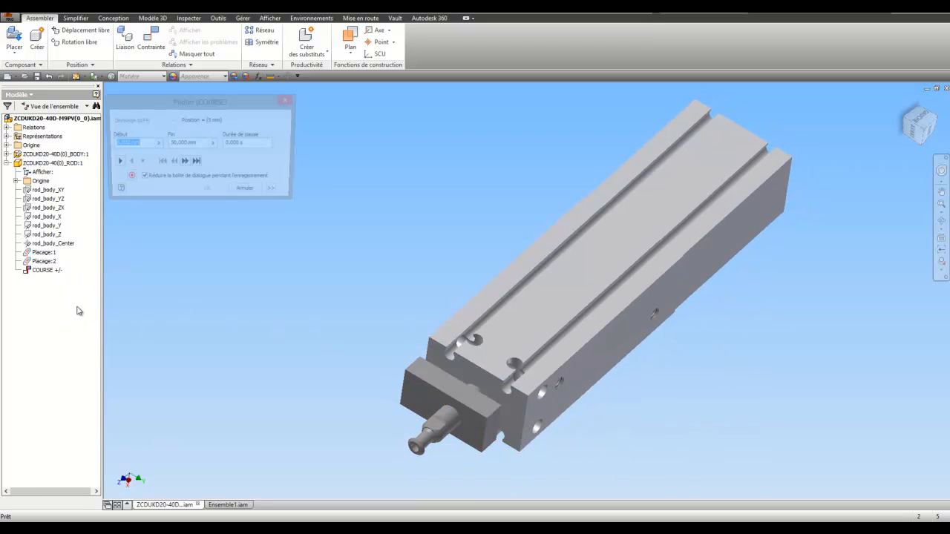
left_click(115, 163)
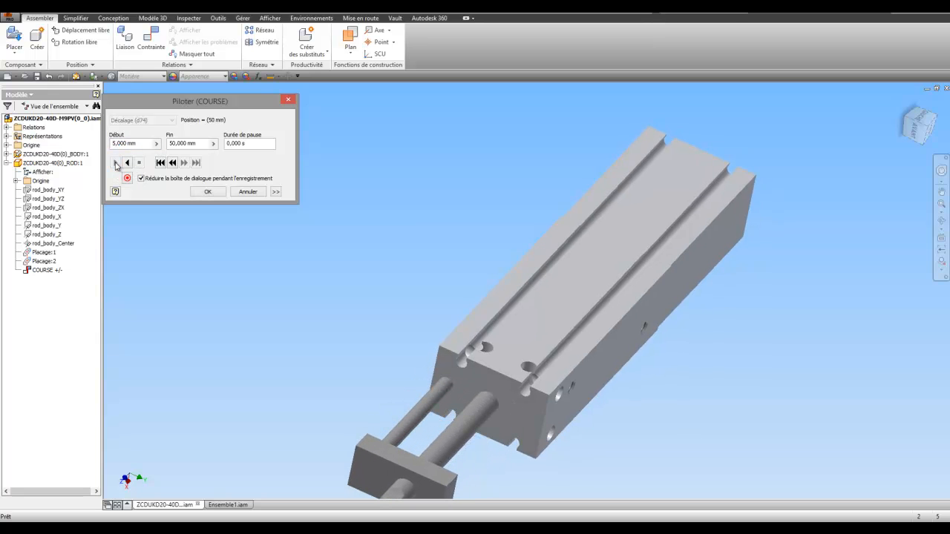
left_click(128, 164)
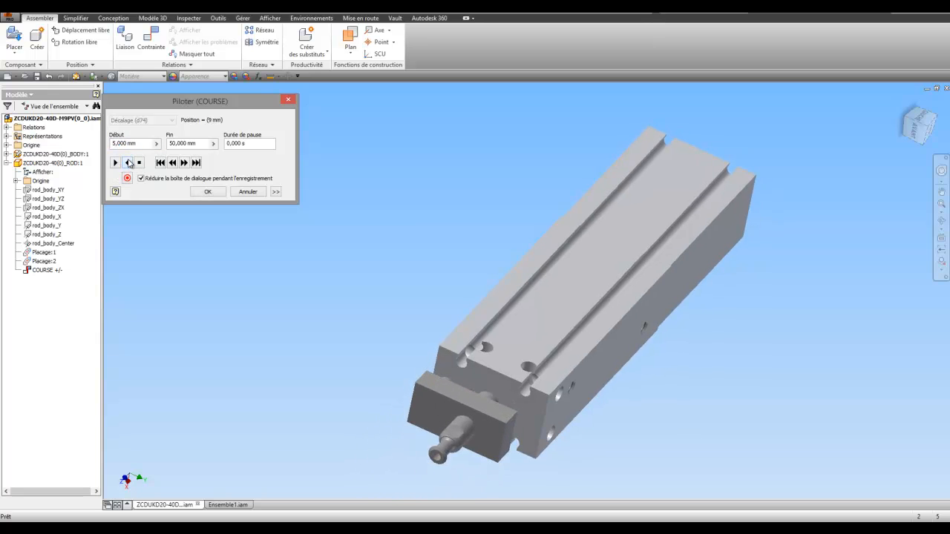
Run the COURSE drive forward and back while viewing both cylinders in Ensemble1.iam, and end the drive.
left_click(228, 505)
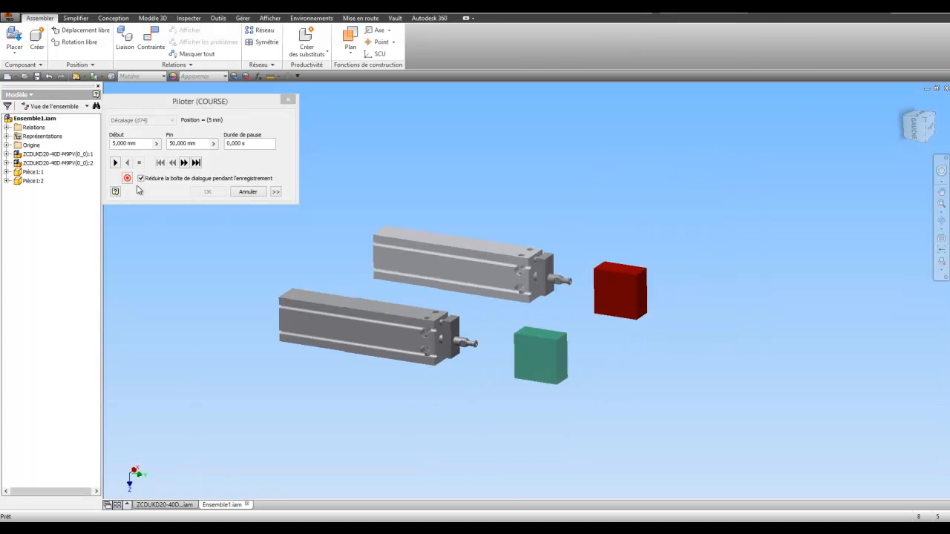
left_click(121, 163)
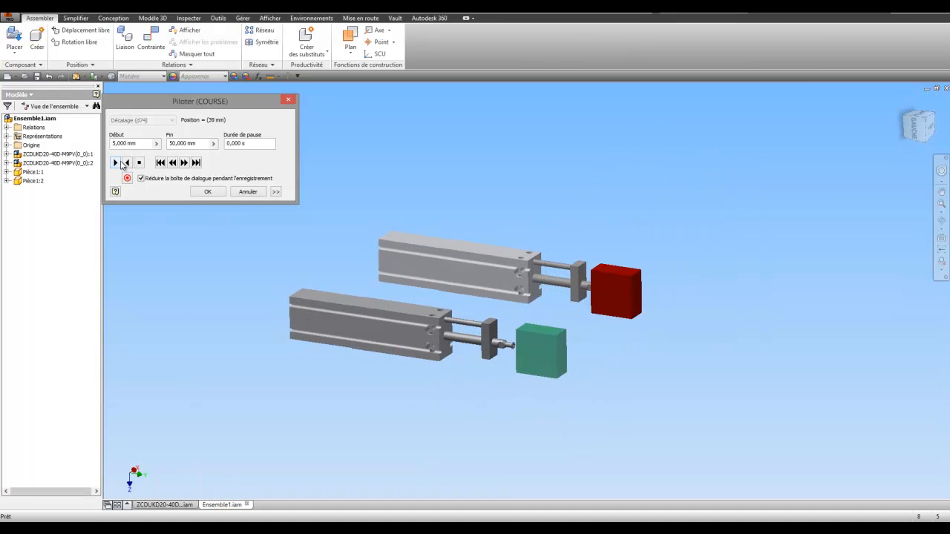
left_click(128, 165)
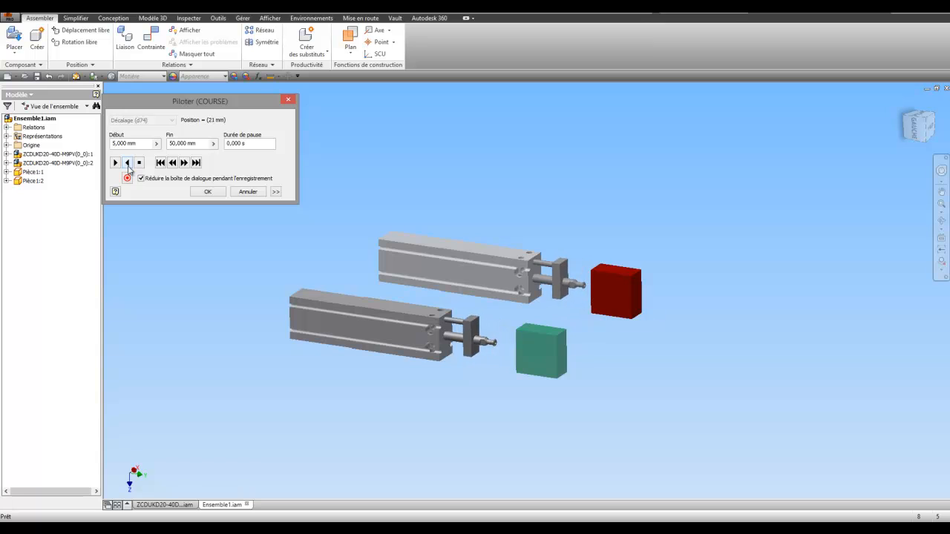
left_click(247, 192)
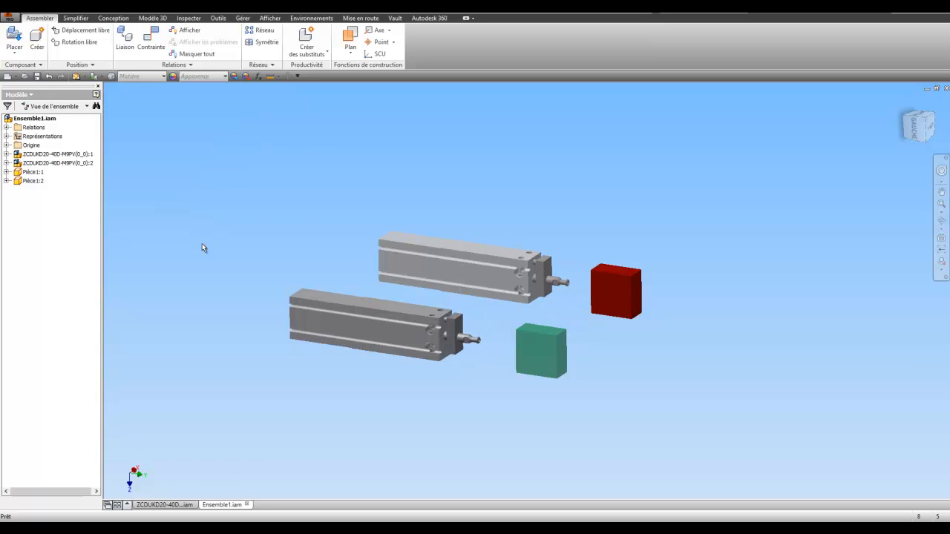
In the cylinder assembly, slide the rod out and edit the COURSE constraint to use its 5 mm offset as the resting position.
left_click(163, 505)
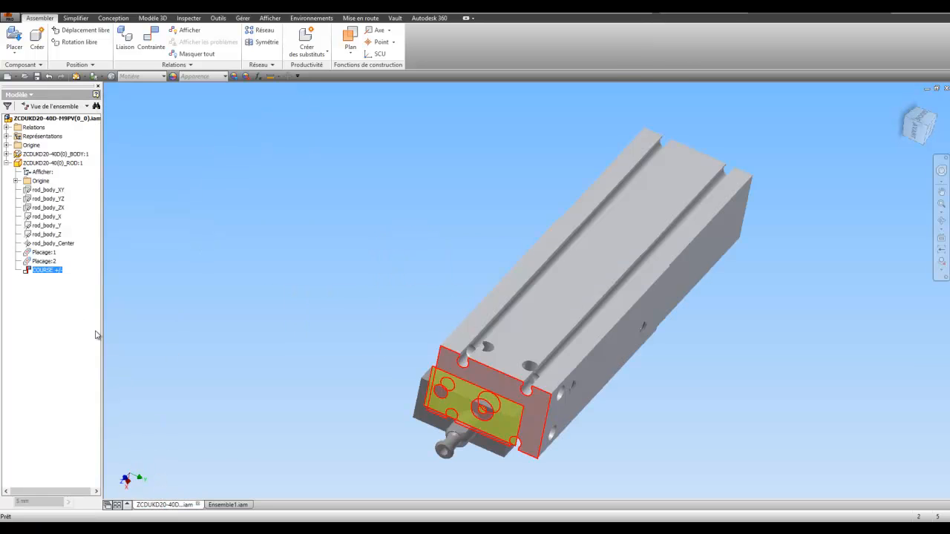
left_click(441, 309)
left_click_drag(445, 369, 366, 423)
right_click(55, 274)
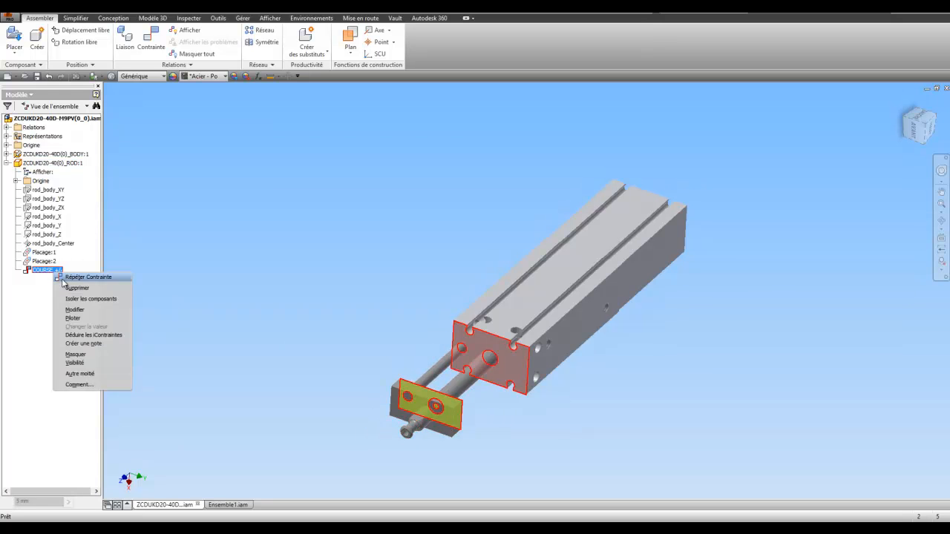
left_click(75, 309)
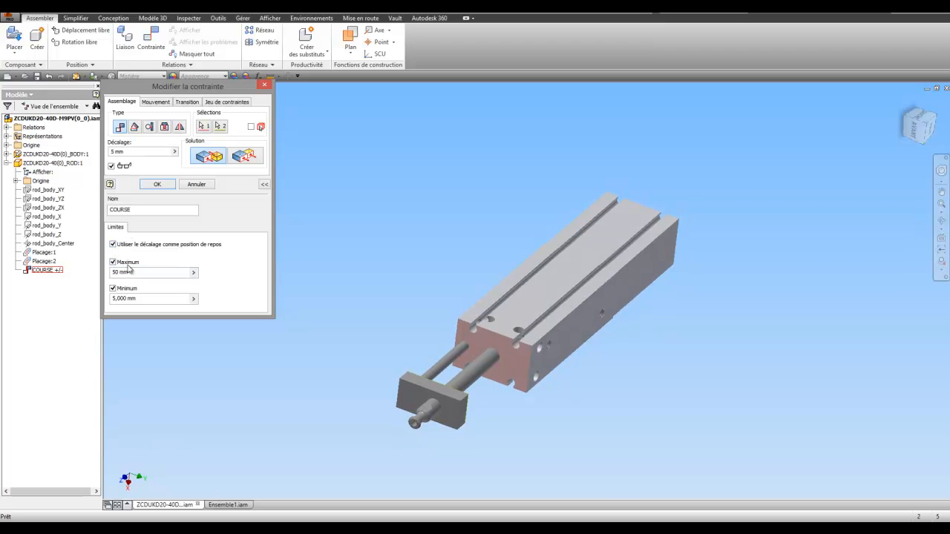
left_click(148, 186)
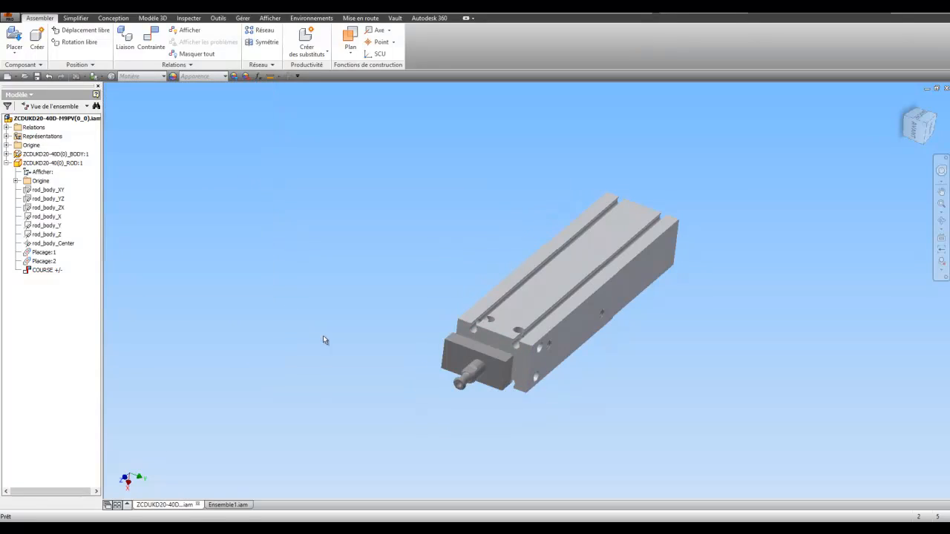
Pull the rod out and release it to test the resting position, and check the cylinders in Ensemble1.iam.
left_click_drag(447, 349, 362, 449)
left_click_drag(452, 361, 362, 447)
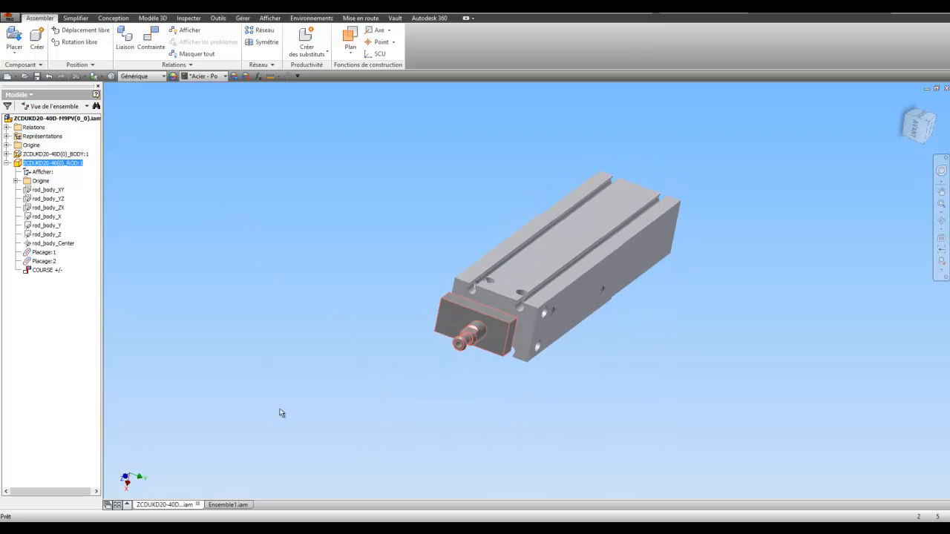
left_click(249, 502)
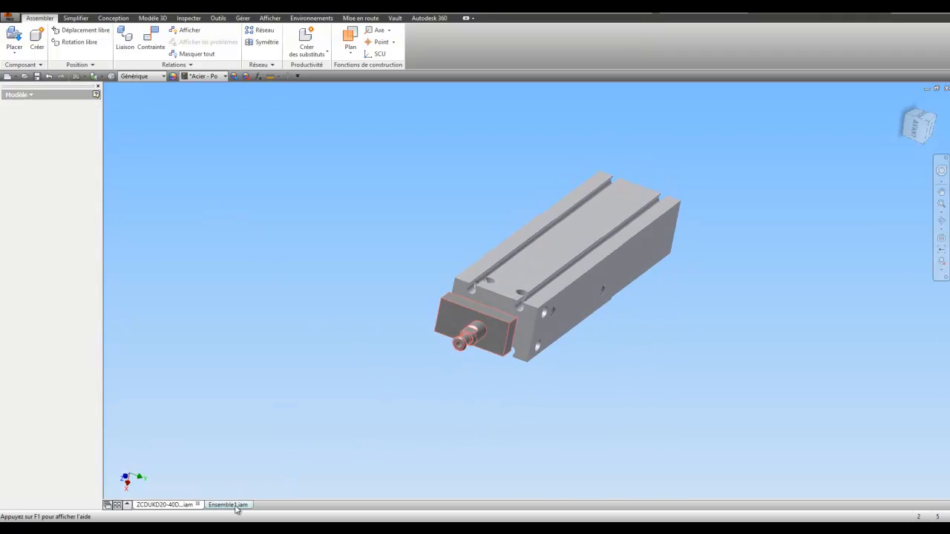
In the cylinder assembly, set the COURSE constraint's offset to 50 mm and test the rod by pushing it inward.
left_click(164, 506)
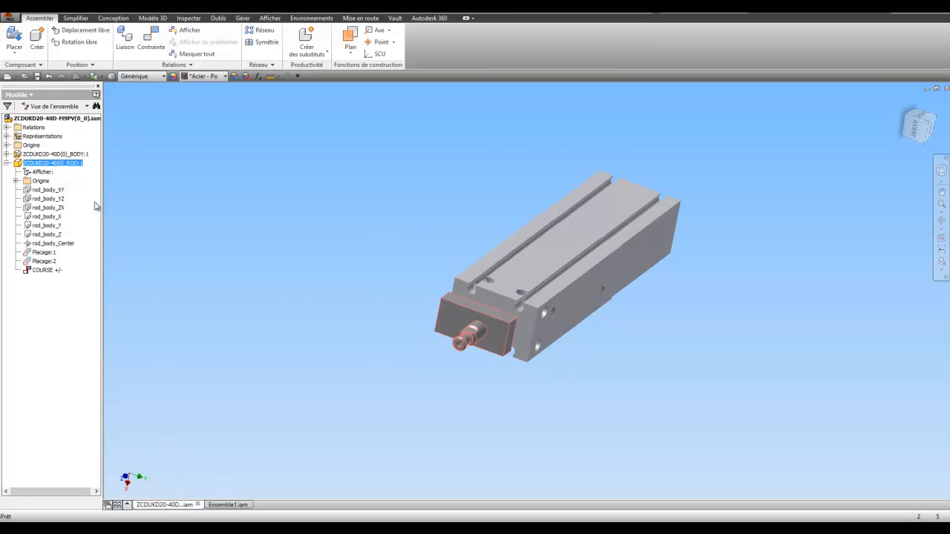
right_click(42, 270)
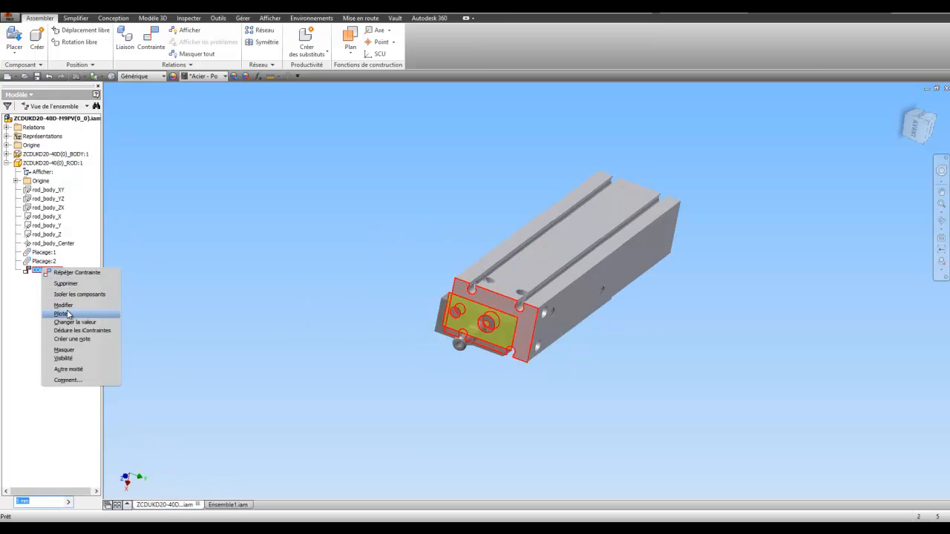
left_click(63, 305)
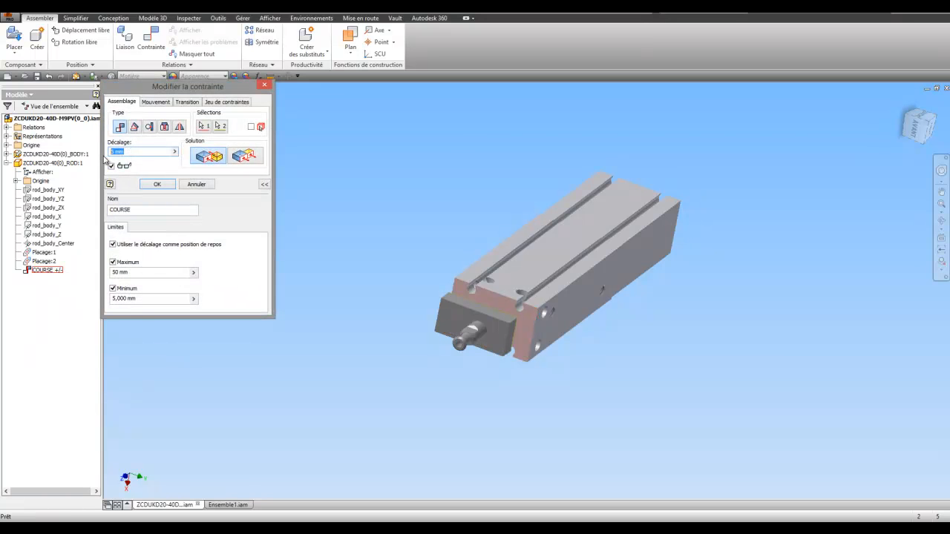
left_click(157, 184)
left_click_drag(421, 362, 475, 343)
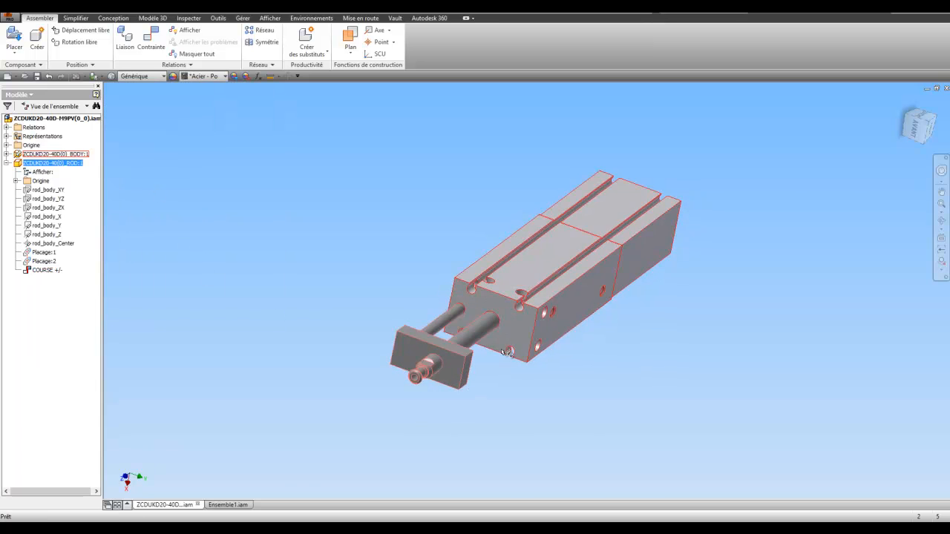
In Ensemble1.iam, make the first cylinder occurrence, ZCDUKD20-40D-M9PV(0_0):1, flexible and select each cylinder to compare them.
left_click(227, 504)
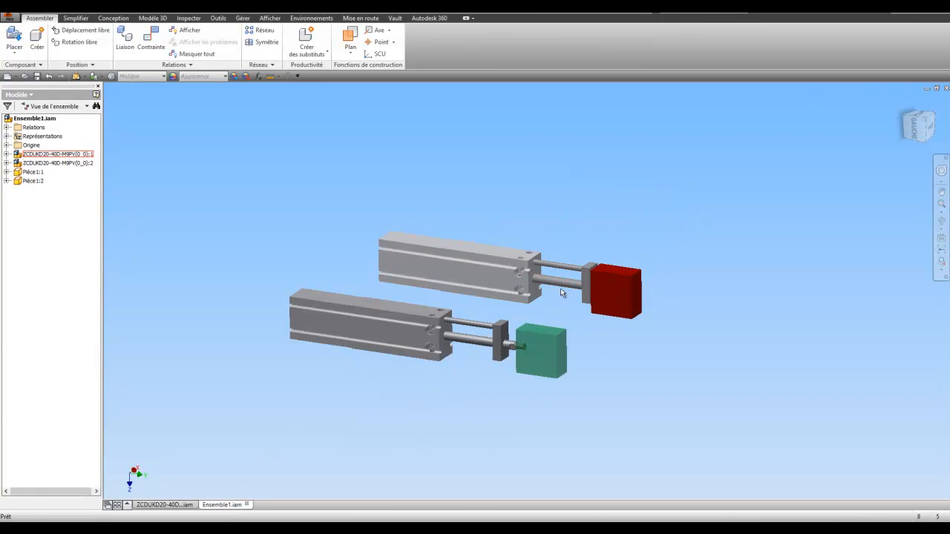
mouse_move(207, 508)
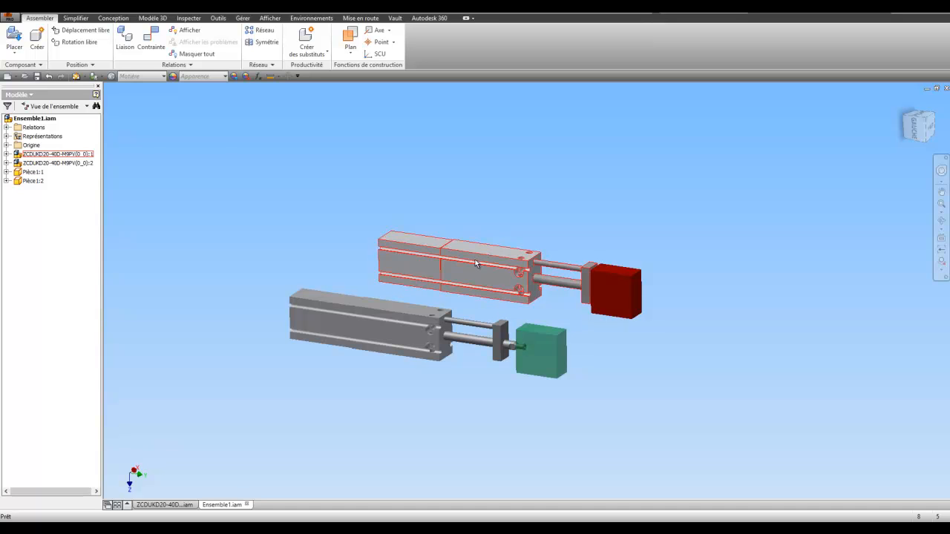
right_click(56, 156)
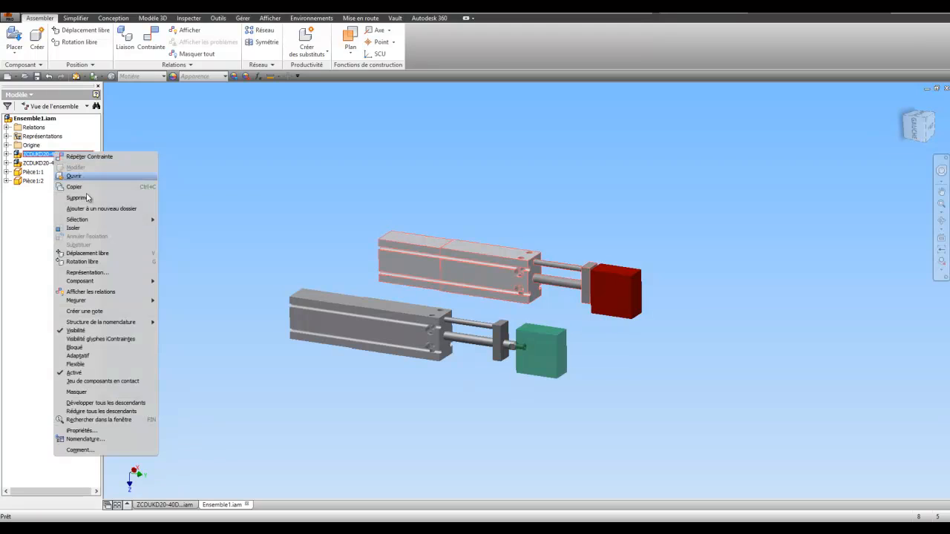
left_click(97, 365)
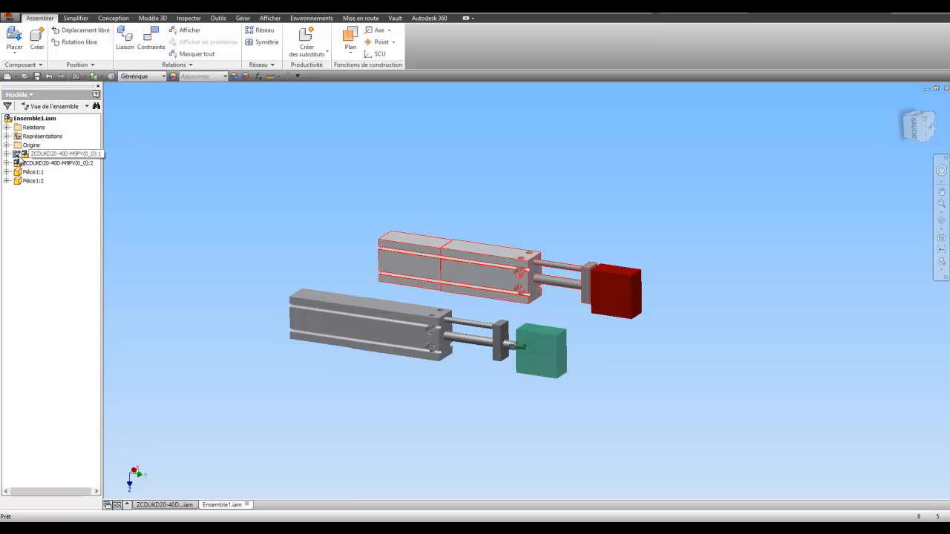
left_click(522, 261)
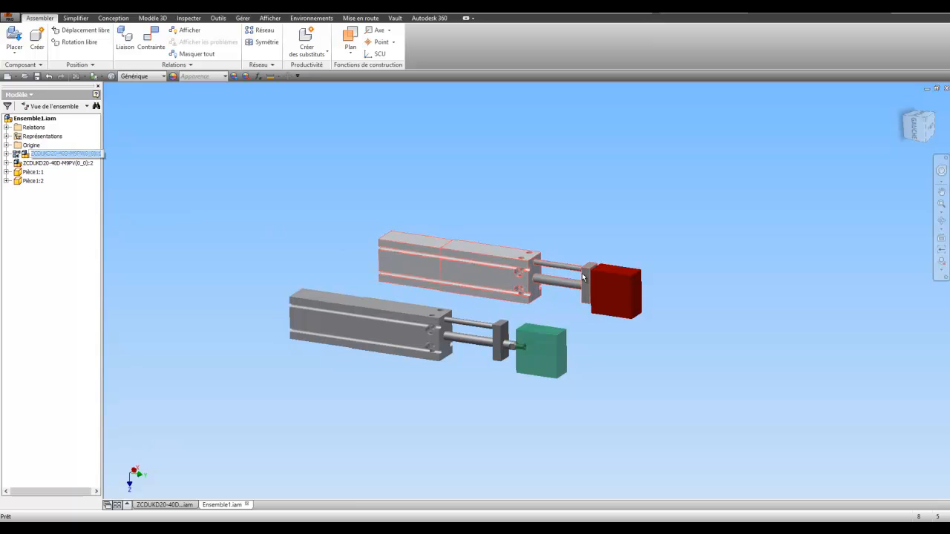
left_click(496, 342)
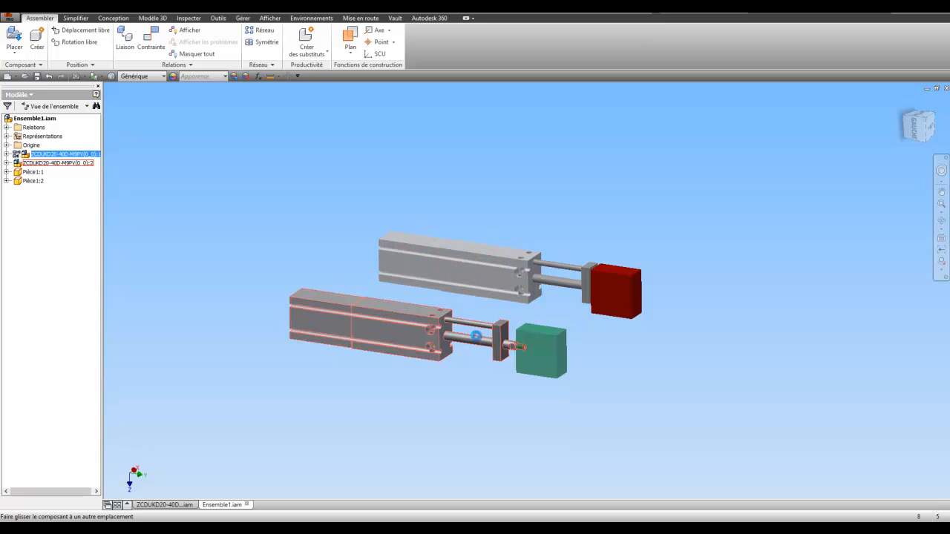
Move the green and red blocks away from the cylinders and try sliding the flexible cylinder's rod inward.
left_click_drag(553, 363, 703, 384)
left_click_drag(636, 313, 769, 334)
left_click_drag(590, 289, 550, 302)
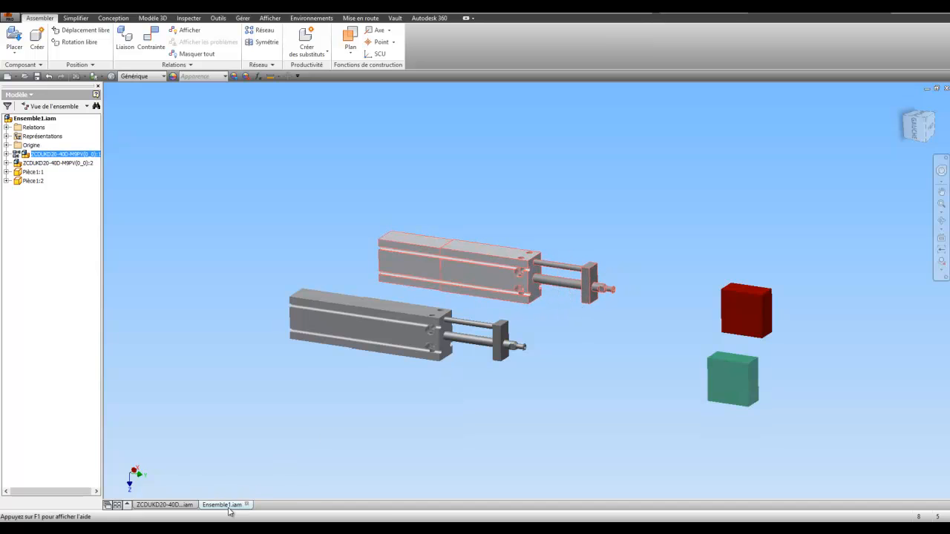
In the cylinder assembly, edit the COURSE constraint so its offset is no longer used as the resting position.
left_click(164, 505)
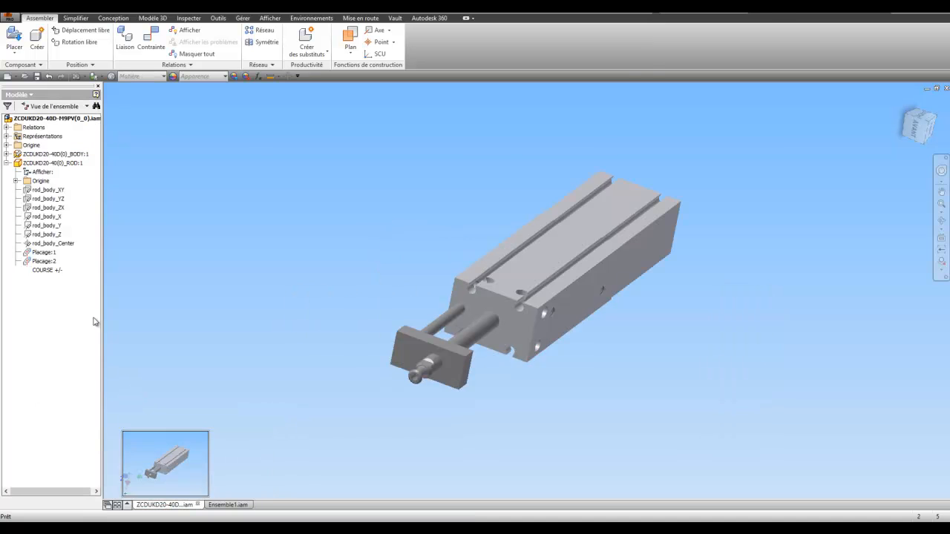
right_click(37, 272)
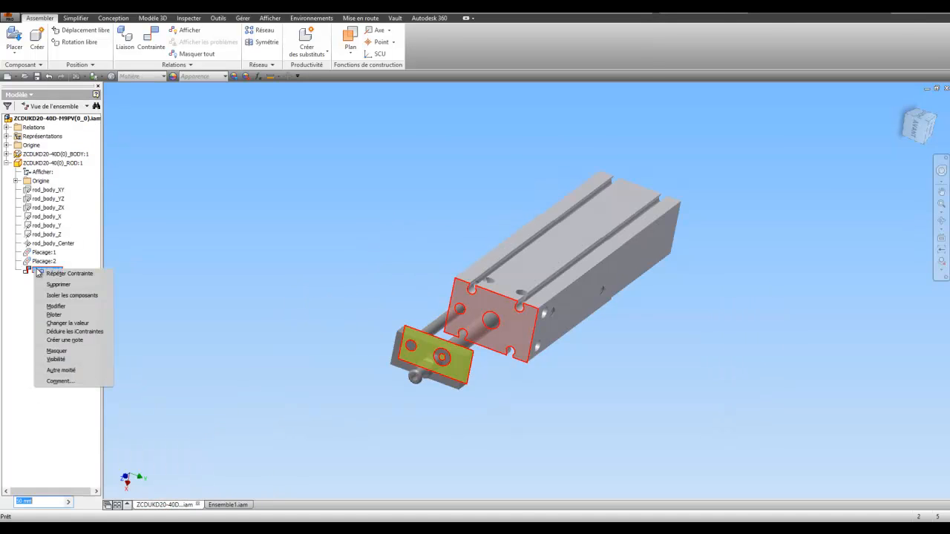
left_click(72, 306)
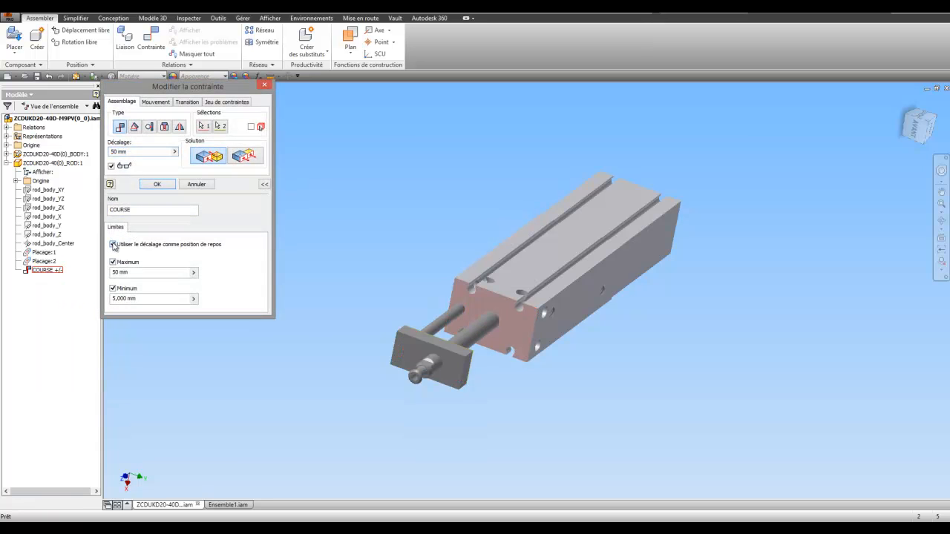
left_click(157, 184)
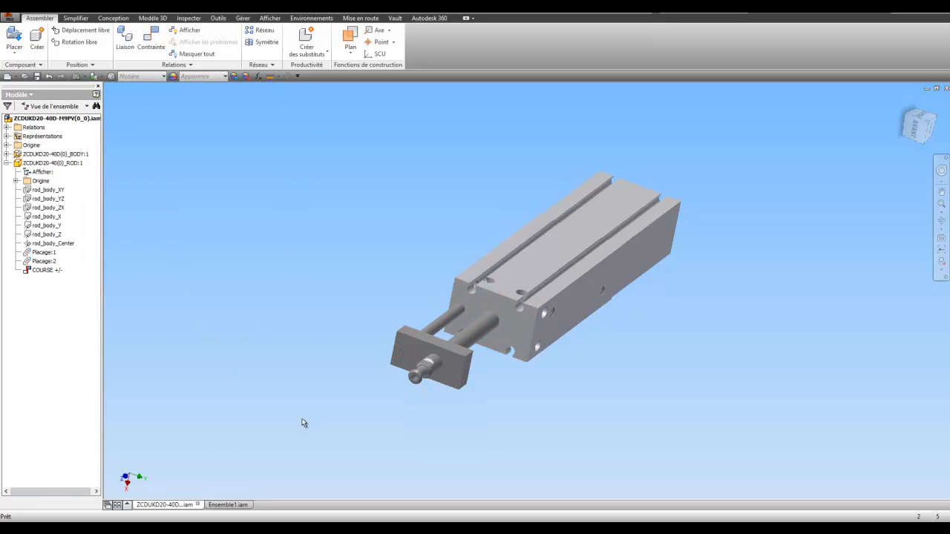
Drive the COURSE constraint between 5 mm and 50 mm while comparing the flexible and non-flexible cylinders in Ensemble1.iam.
right_click(53, 271)
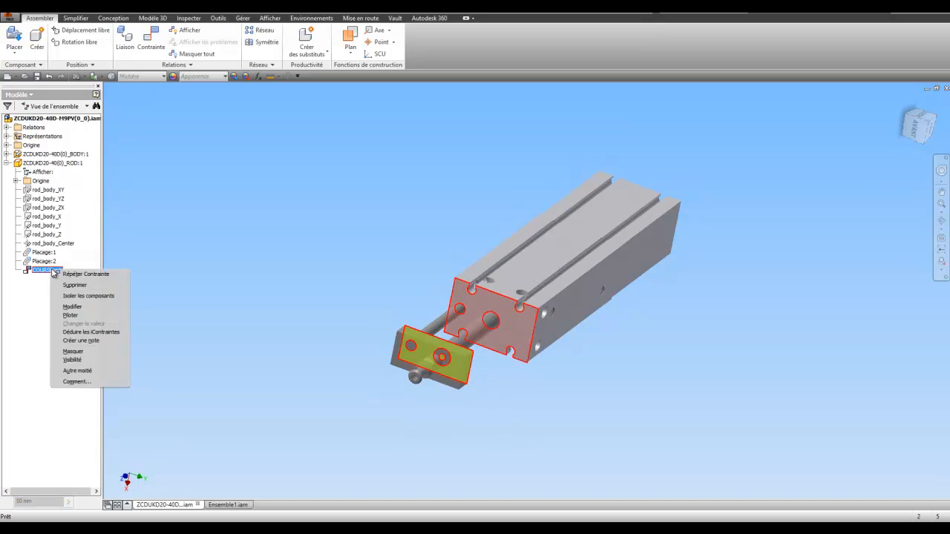
left_click(85, 316)
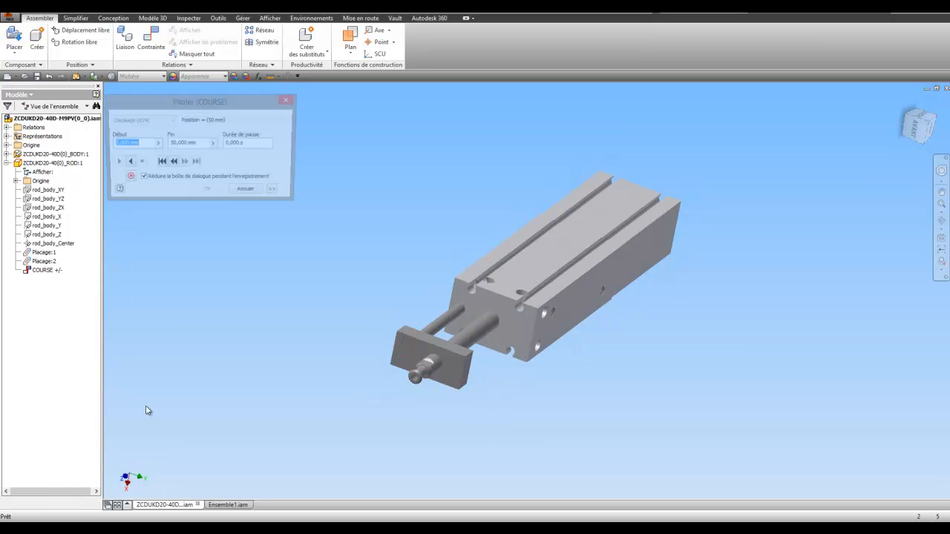
left_click(215, 504)
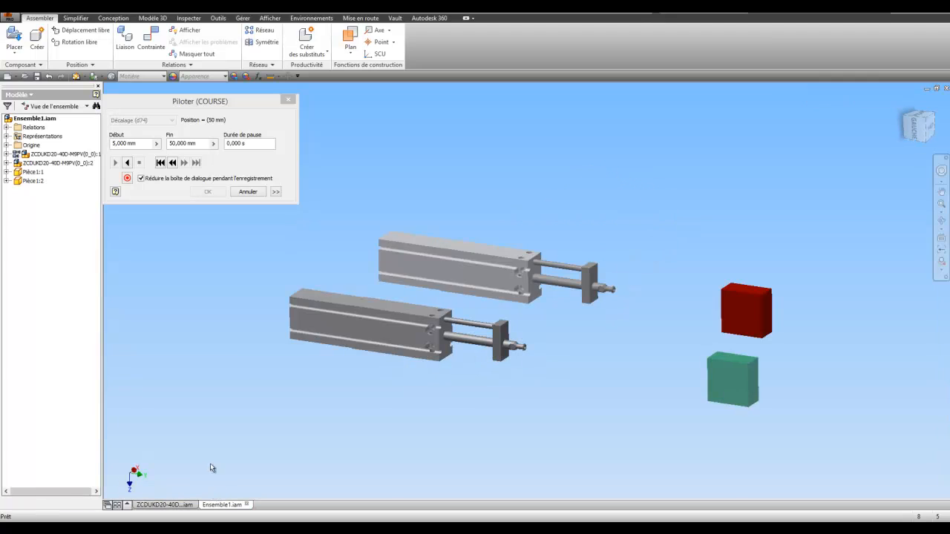
left_click(127, 164)
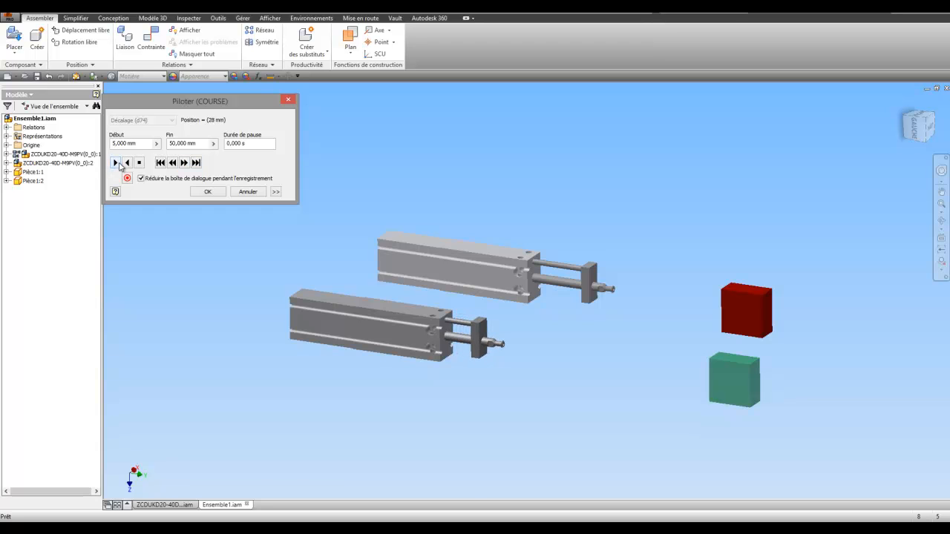
left_click(247, 192)
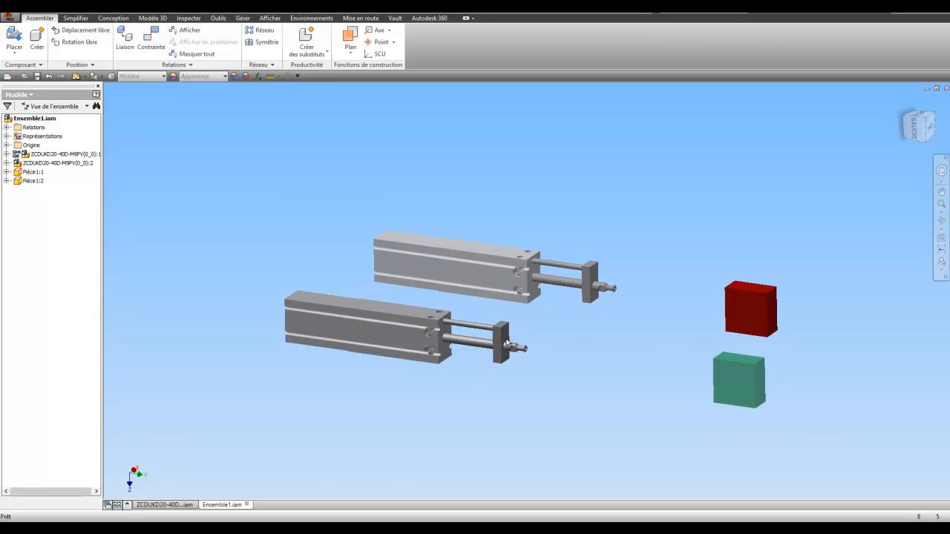
Move the green and red blocks closer to the ends of the cylinder rods.
scroll(588, 325, "up", 3)
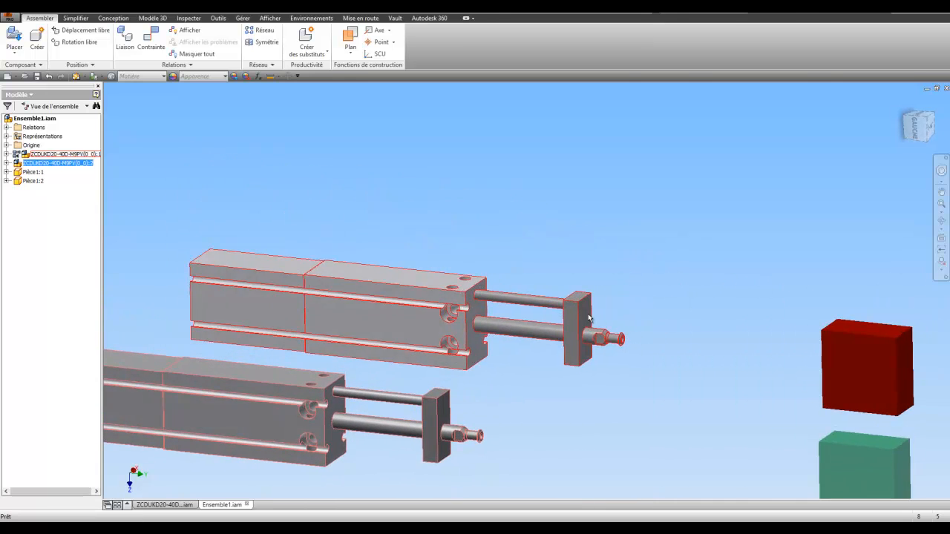
left_click_drag(884, 451, 740, 435)
left_click_drag(802, 371, 767, 367)
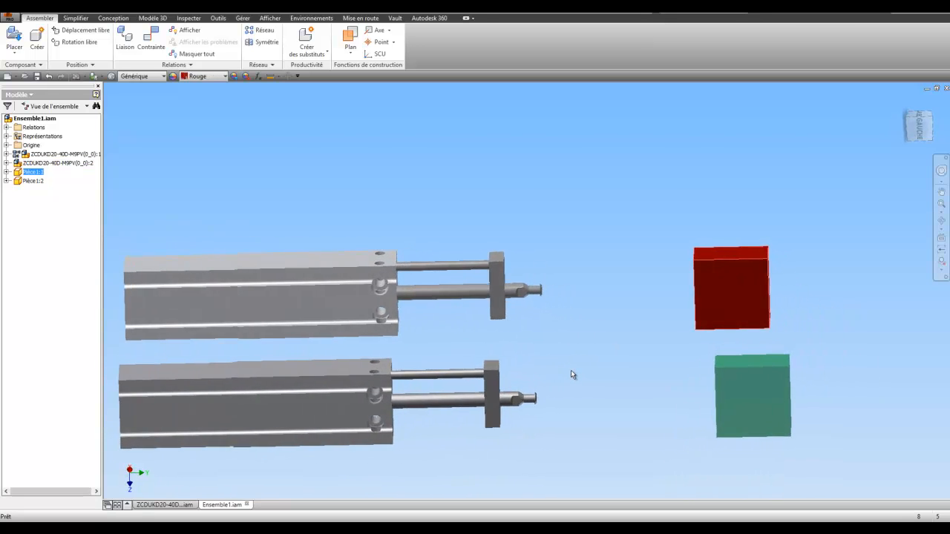
Bring the red block nearer the flexible cylinder's rod tip and the green block nearer the non-flexible one's.
left_click_drag(691, 308, 659, 317)
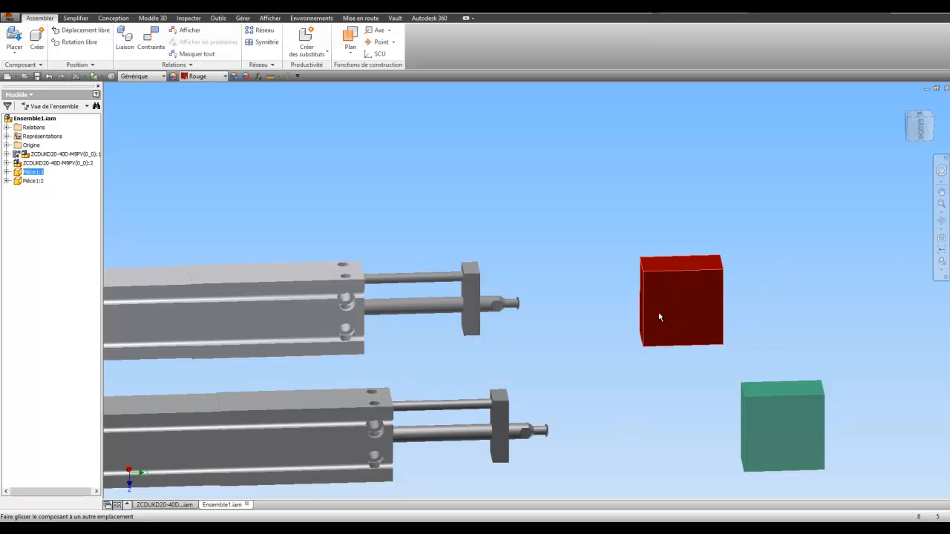
key("Escape")
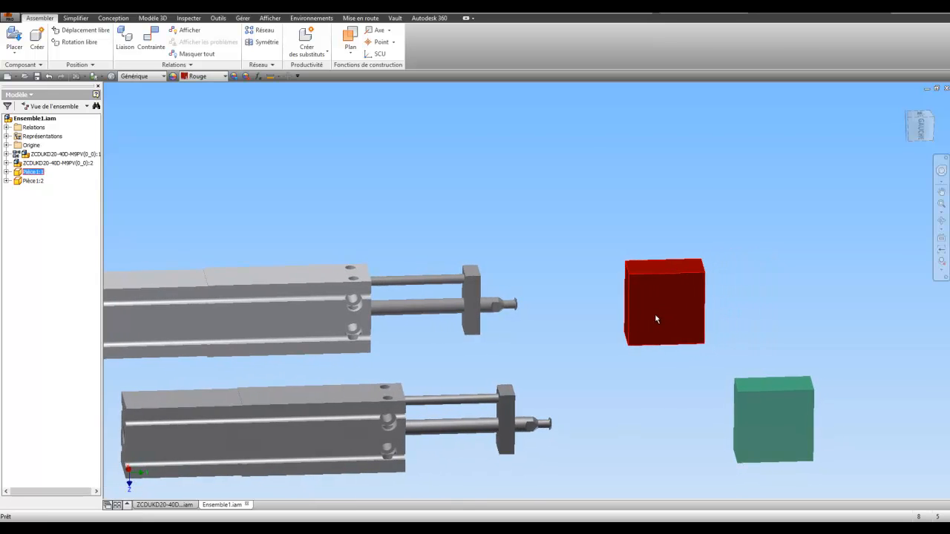
left_click_drag(743, 413, 570, 417)
key("Escape")
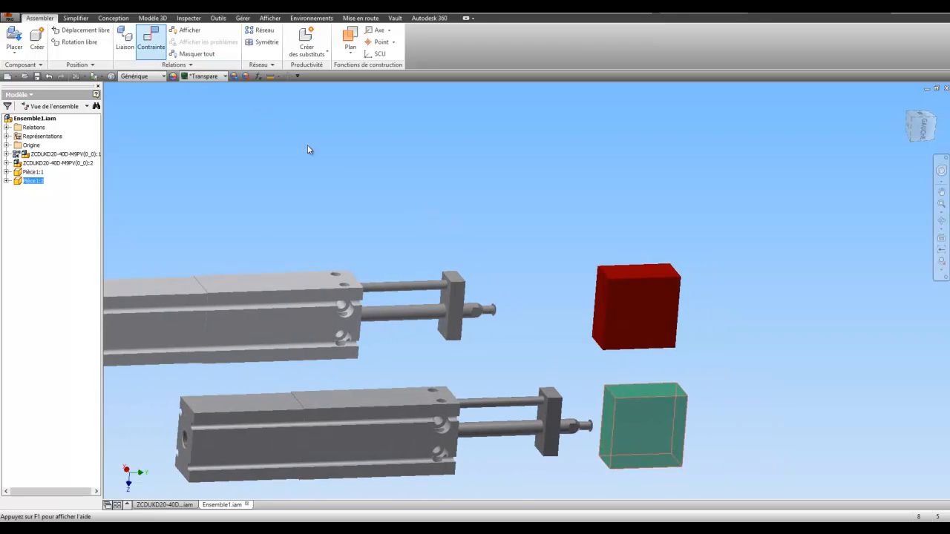
Mate the green block's facing side to the end of the non-flexible cylinder's rod with a 0 mm offset.
key("c")
left_click(614, 412)
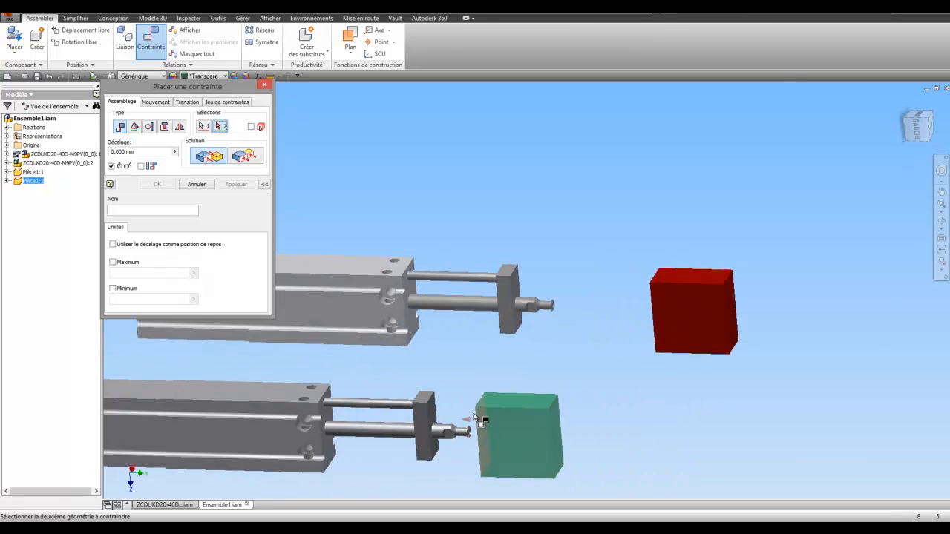
scroll(475, 419, "down", 4)
scroll(421, 462, "down", 2)
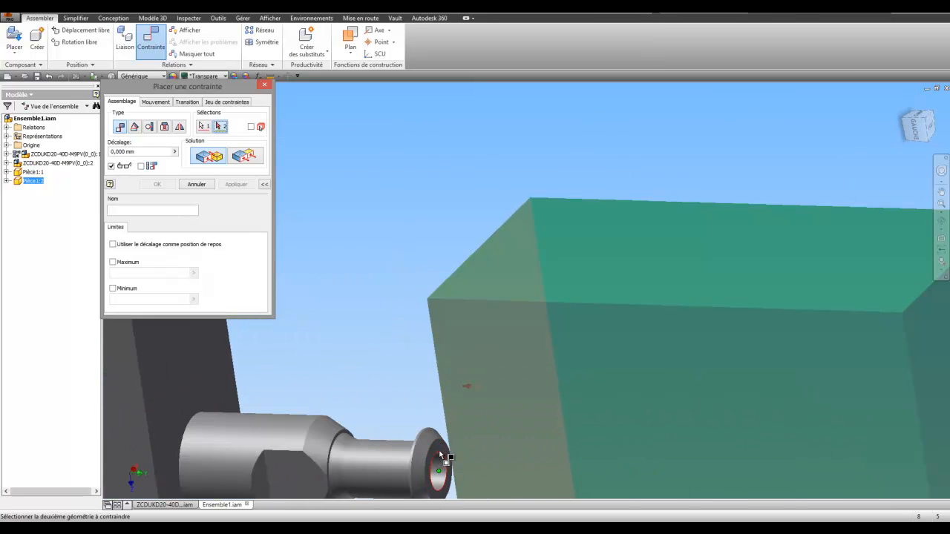
left_click(443, 451)
scroll(442, 445, "up", 5)
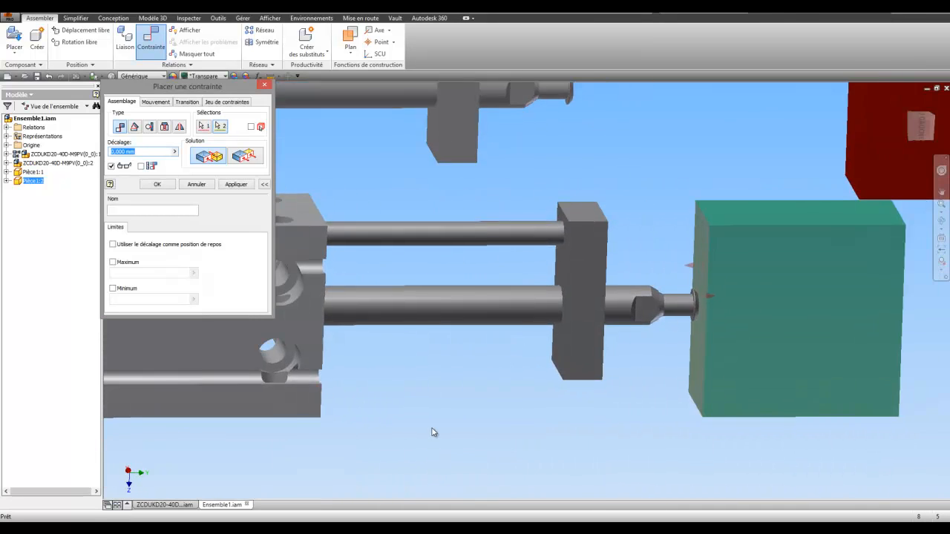
left_click(158, 184)
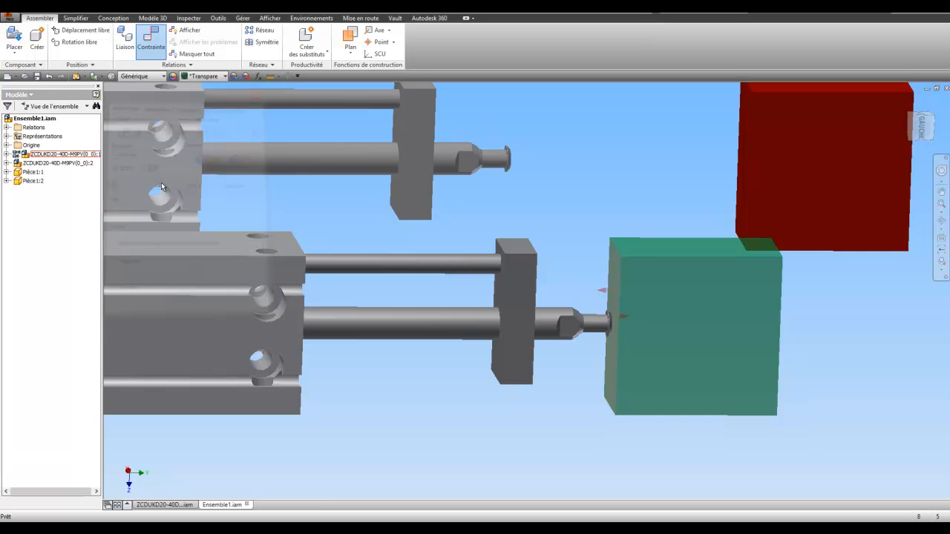
Try to slide the green block along the axis of the non-flexible cylinder's rod.
scroll(632, 362, "up", 3)
middle_click_drag(632, 362, 548, 380, "shift")
left_click_drag(549, 384, 538, 402)
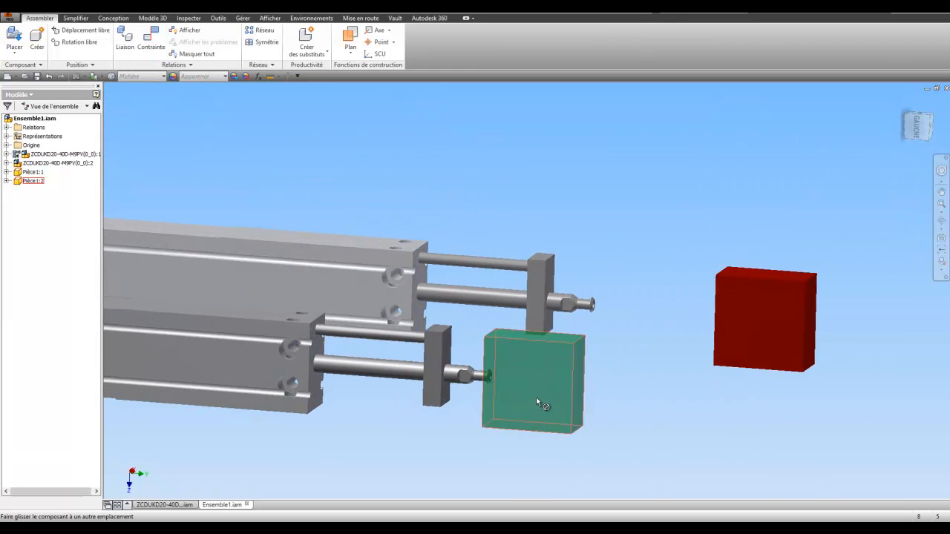
left_click_drag(479, 382, 426, 420)
middle_click_drag(426, 420, 295, 443, "shift")
Drive the cylinder assembly's COURSE constraint between 5 mm and 50 mm while watching the green block's mate in Ensemble1.iam.
left_click(178, 503)
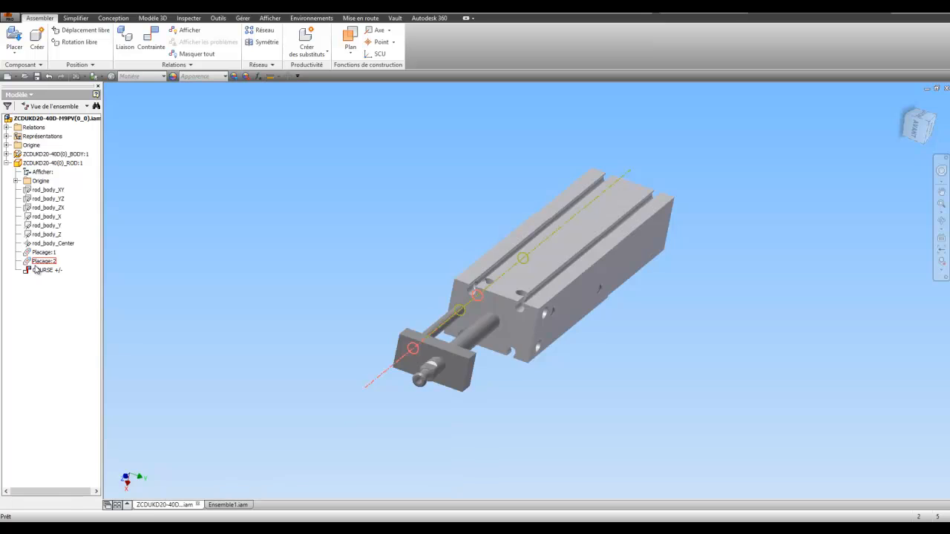
right_click(36, 270)
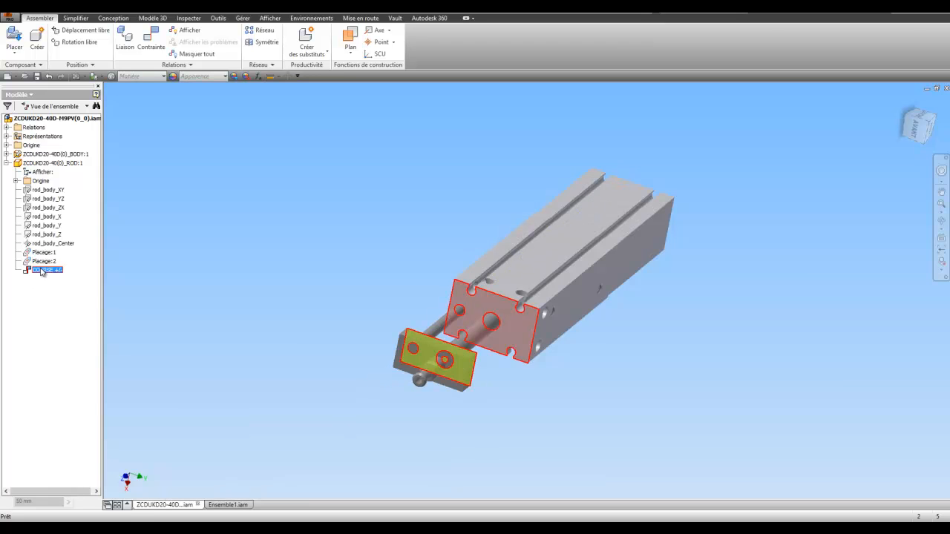
left_click(75, 314)
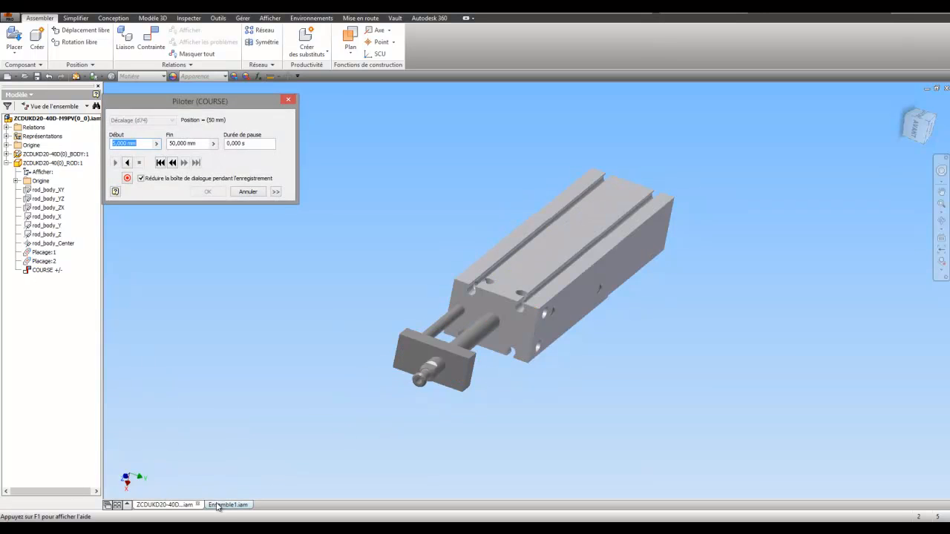
left_click(228, 504)
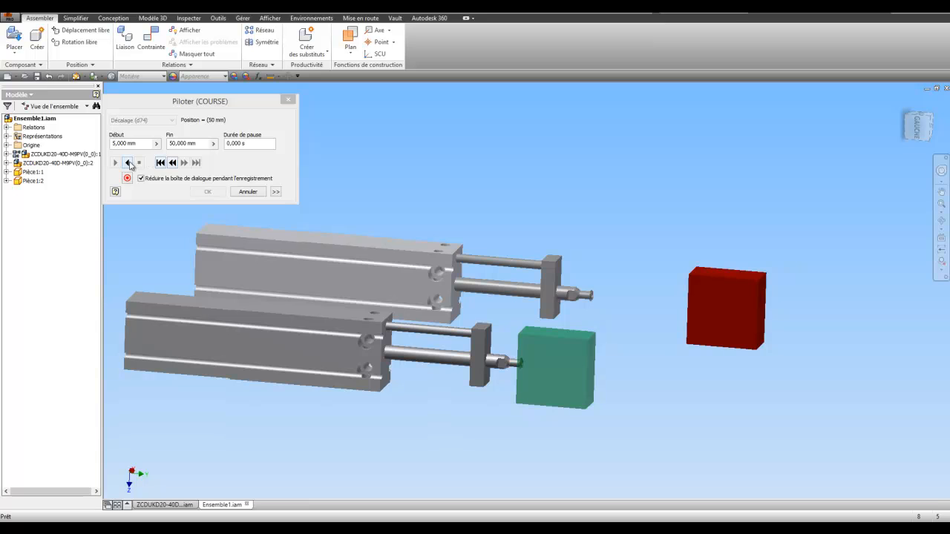
left_click(129, 163)
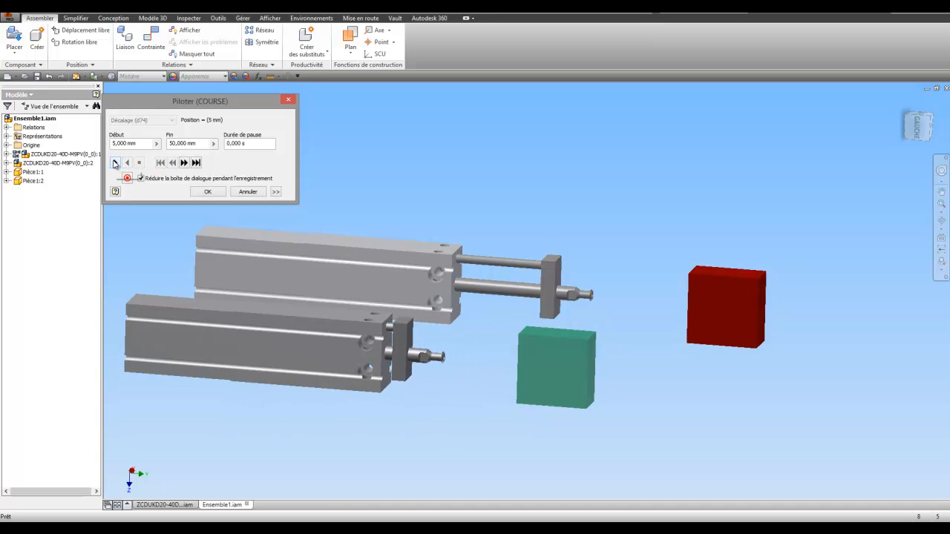
left_click(115, 163)
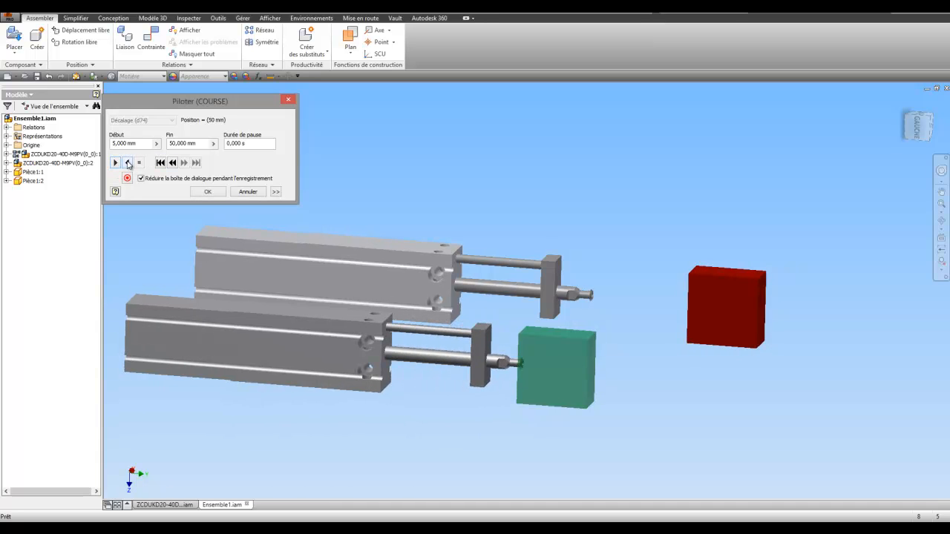
left_click(128, 163)
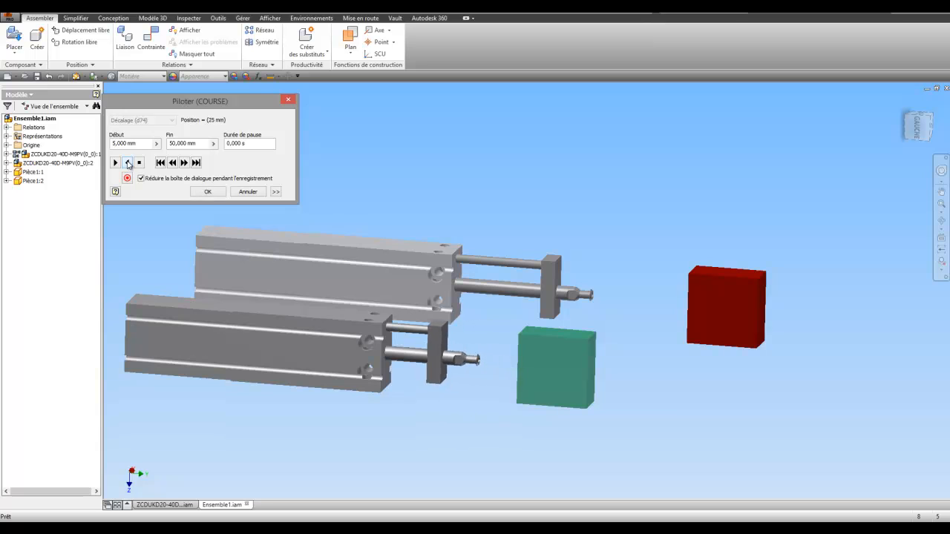
left_click(238, 192)
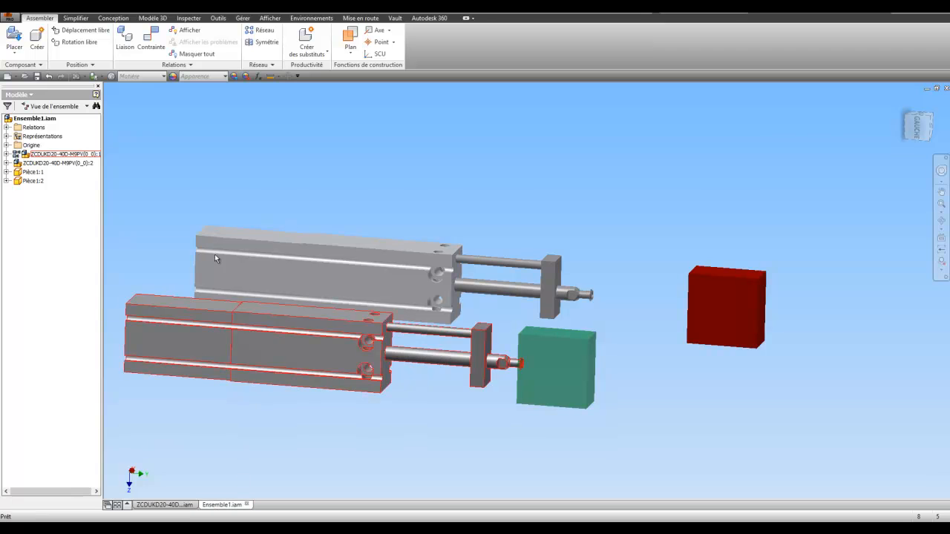
Mate the red block's facing side to the end of the flexible cylinder's rod with a 0 mm offset.
scroll(244, 181, "down", 3)
middle_click_drag(364, 210, 416, 297, "shift")
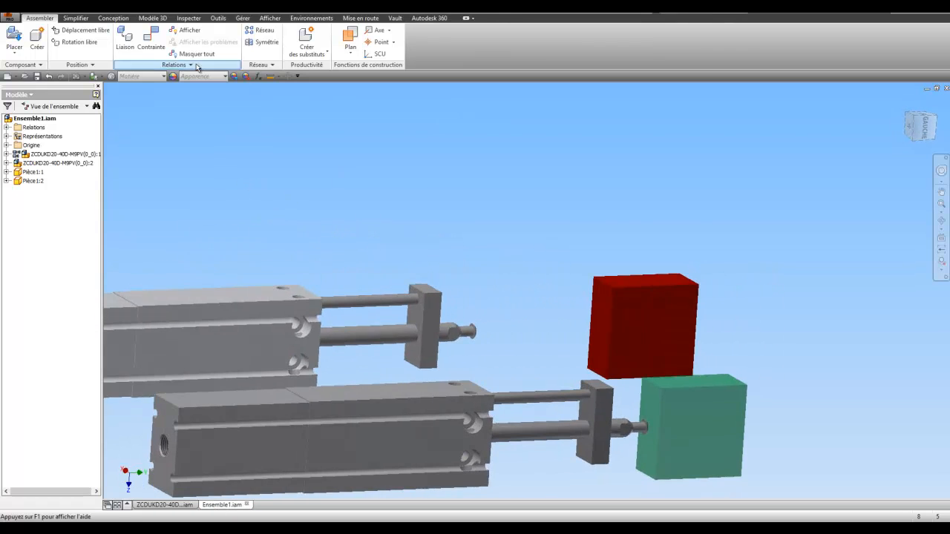
left_click(440, 323)
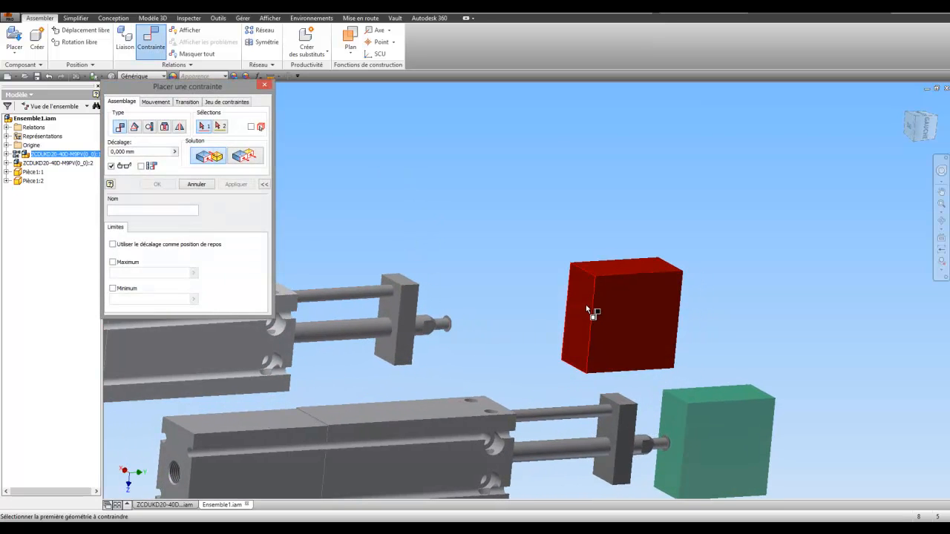
scroll(668, 300, "up", 6)
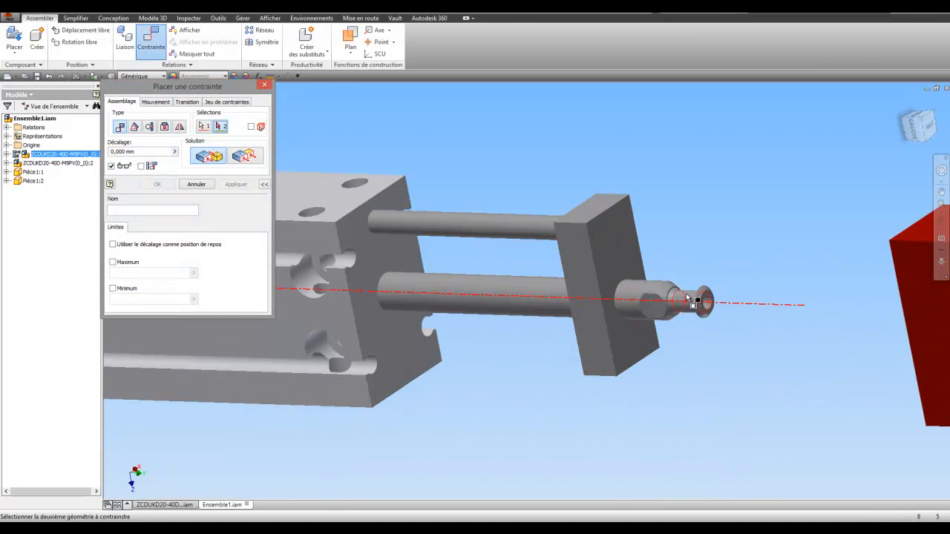
left_click(731, 296)
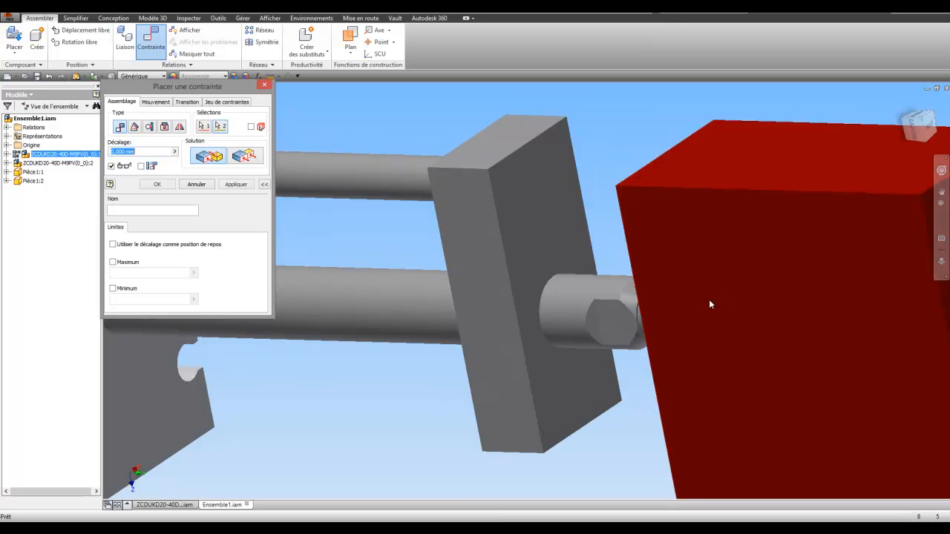
scroll(708, 299, "down", 6)
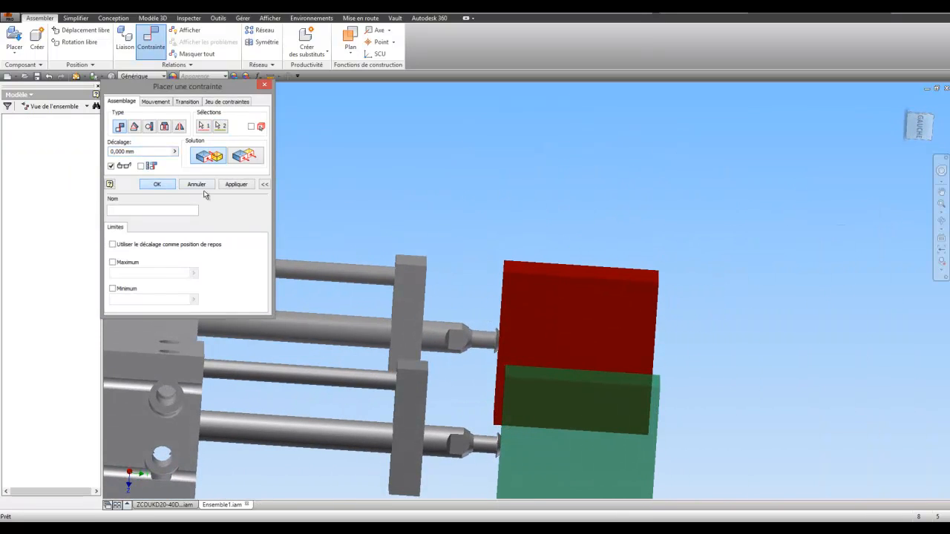
left_click(157, 184)
Slide the red block back and forth along the cylinder axis to test the flexible cylinder's rod movement.
left_click_drag(486, 313, 528, 313)
middle_click_drag(541, 285, 641, 333, "shift")
left_click_drag(641, 334, 598, 335)
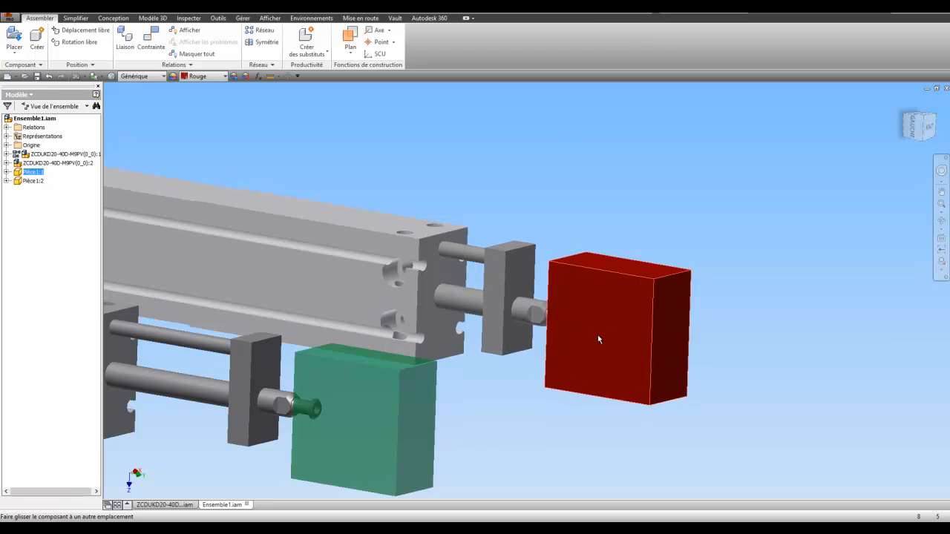
middle_click_drag(588, 293, 458, 263, "shift")
left_click(458, 263)
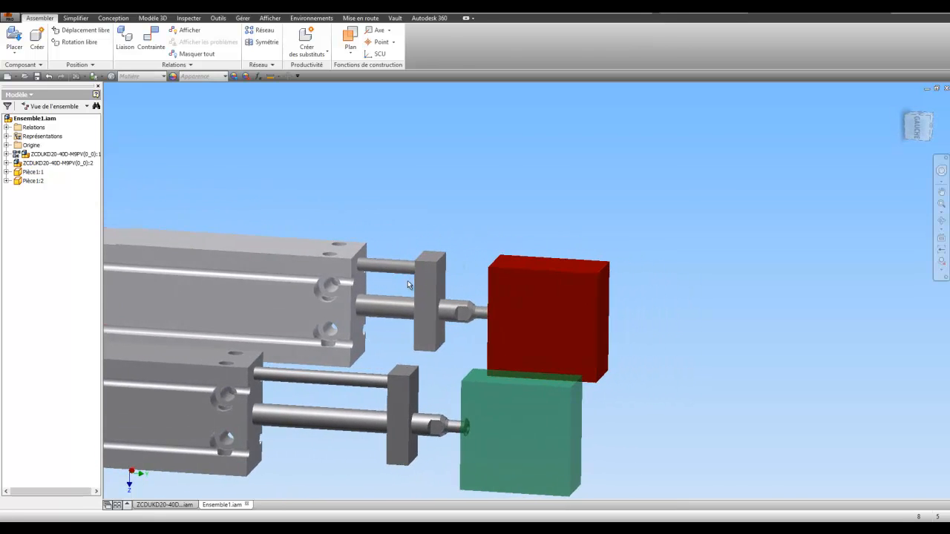
left_click(150, 41)
middle_click_drag(370, 219, 445, 303, "shift")
left_click(330, 314)
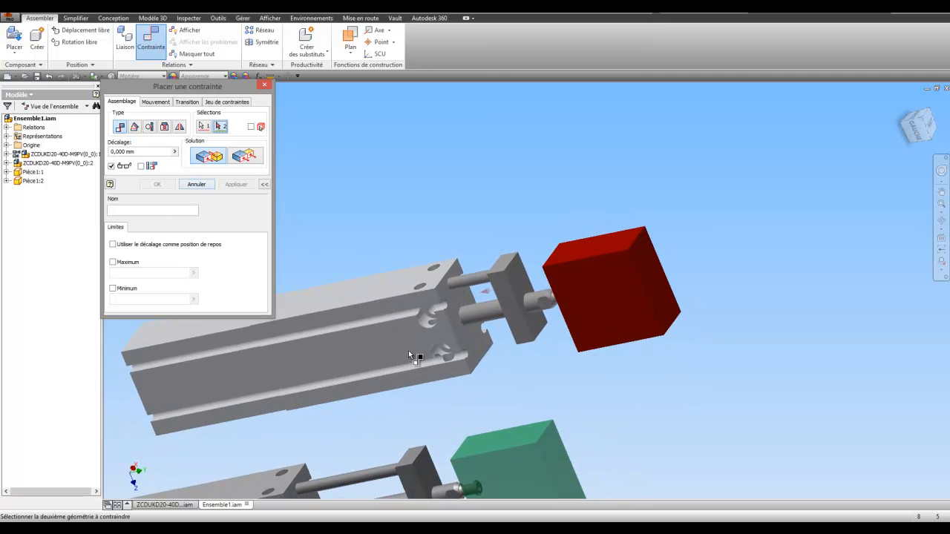
left_click(197, 184)
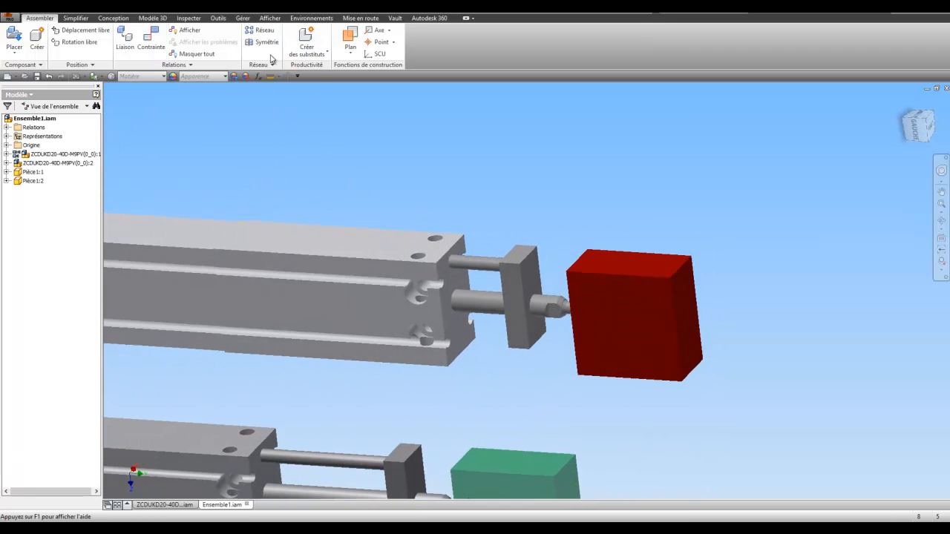
Create a work plane at the front end of the flexible cylinder's body, through the front edge of its upper face.
left_click(352, 52)
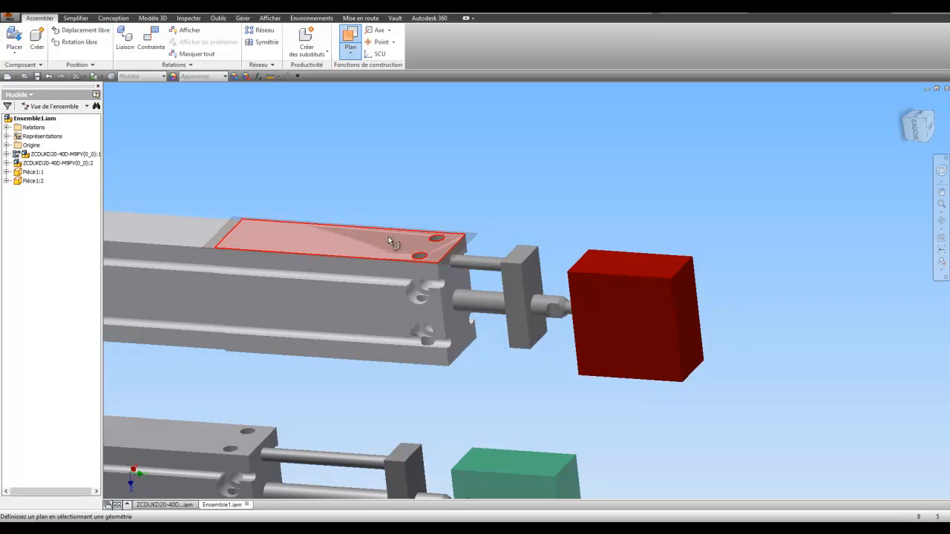
left_click(389, 236)
scroll(401, 230, "up", 3)
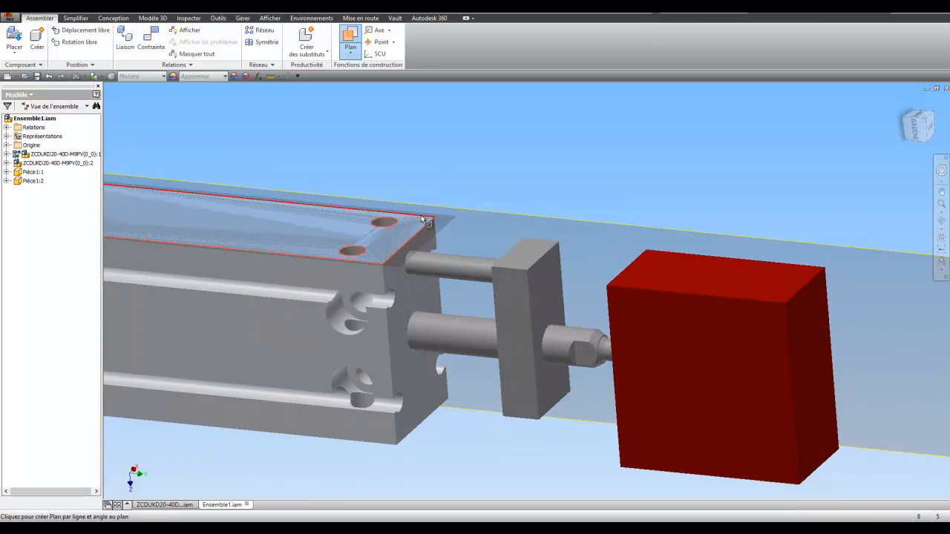
middle_click_drag(422, 220, 425, 251)
left_click(422, 261)
middle_click_drag(417, 301, 520, 120, "shift")
mouse_move(521, 204)
middle_mouse_down("shift")
mouse_move(525, 218)
mouse_move(527, 205)
middle_mouse_up("shift")
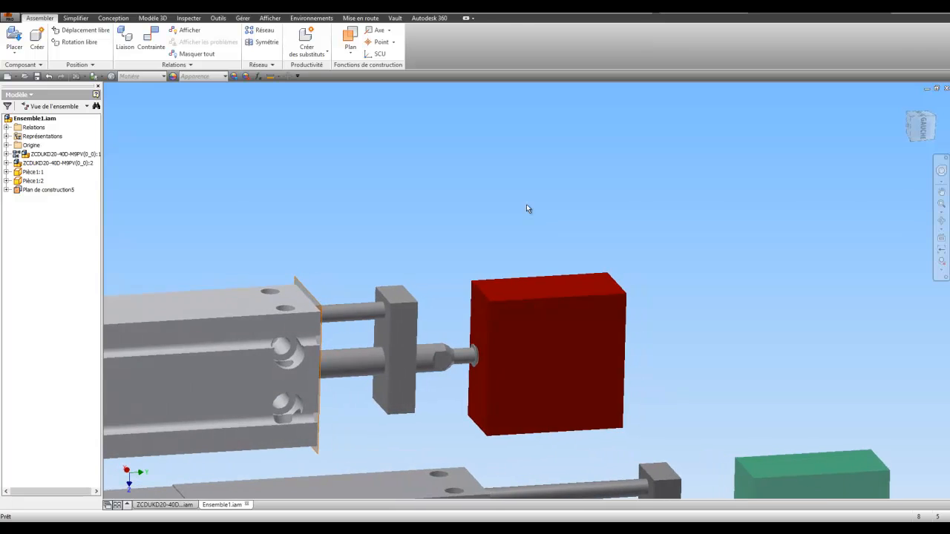
Add a flush constraint between the red block's rod-side face and the work plane with a 60 mm offset.
left_click(153, 43)
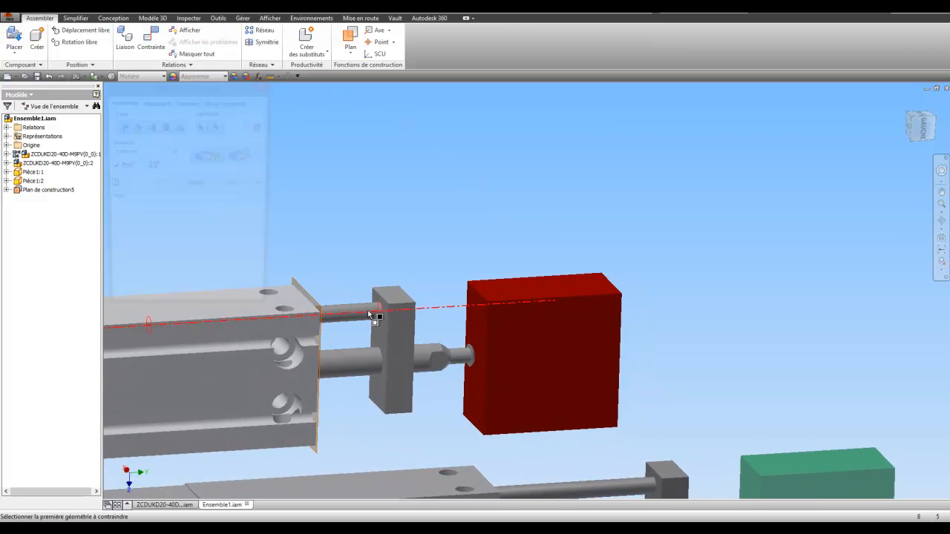
left_click(474, 306)
middle_click_drag(435, 282, 481, 267, "shift")
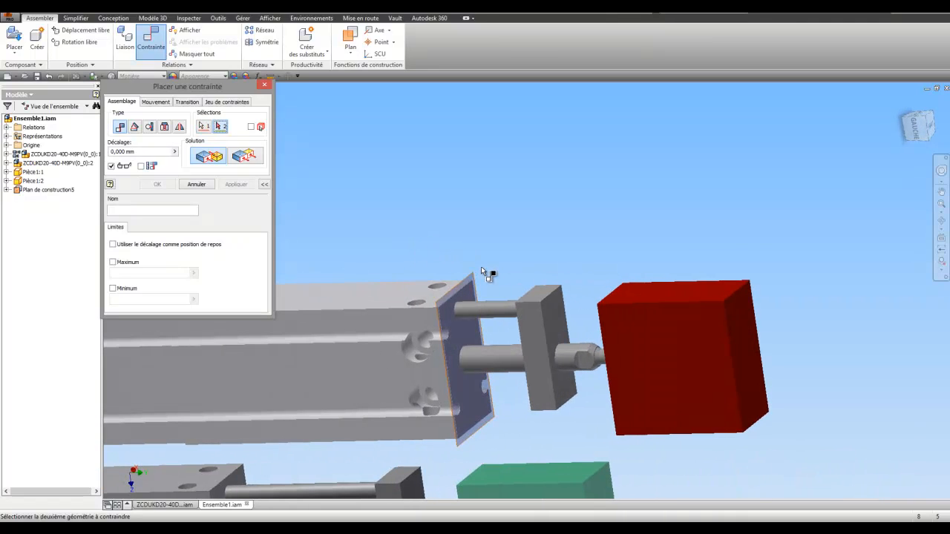
left_click(474, 277)
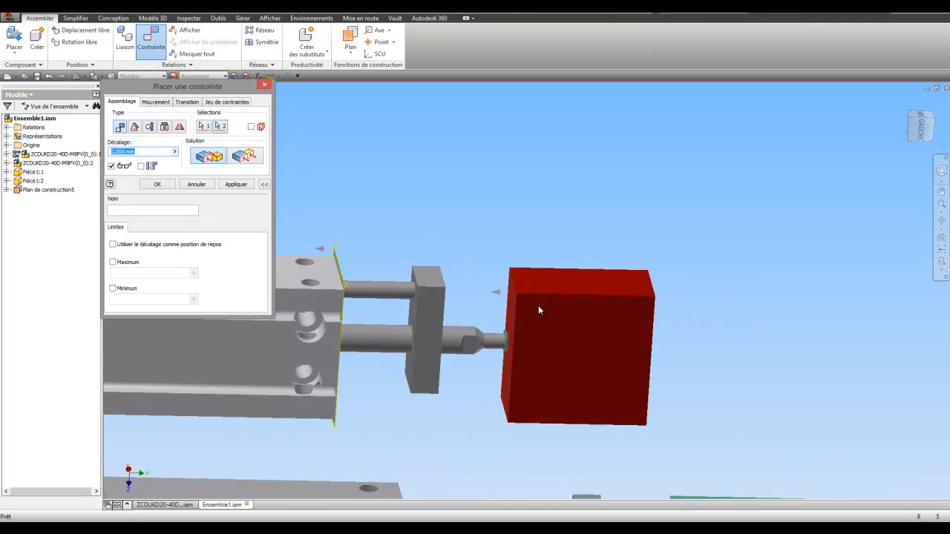
left_click(244, 158)
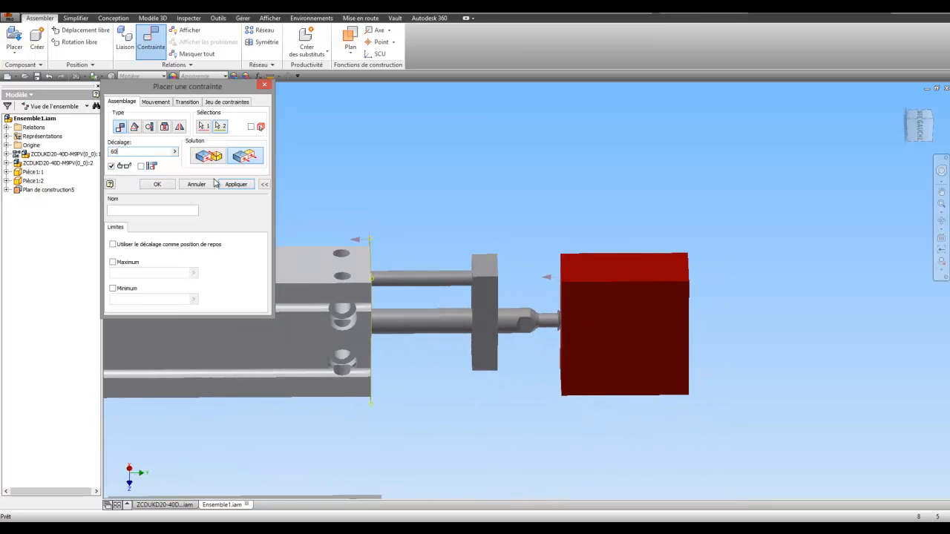
left_click(169, 185)
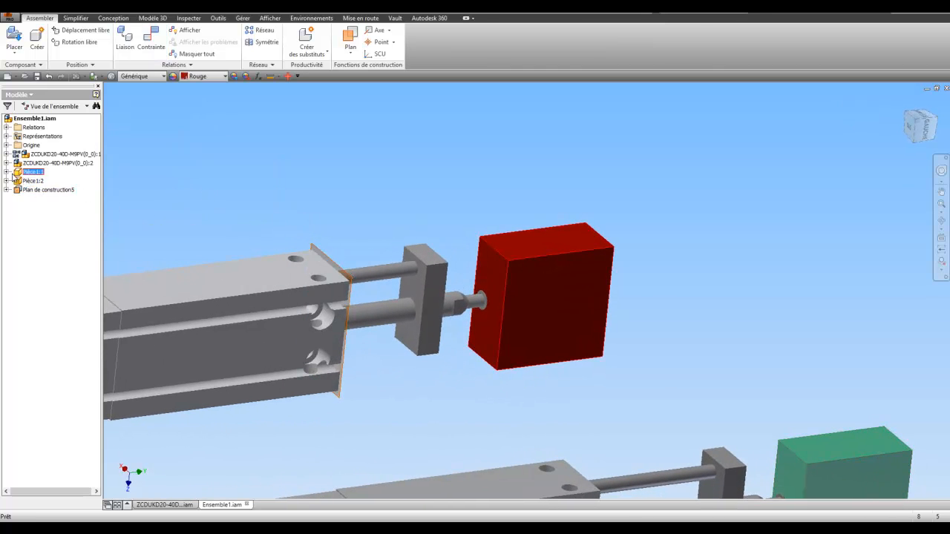
Drive the red block's 60 mm flush constraint from 60 to 70 mm, forward and back.
left_click(8, 172)
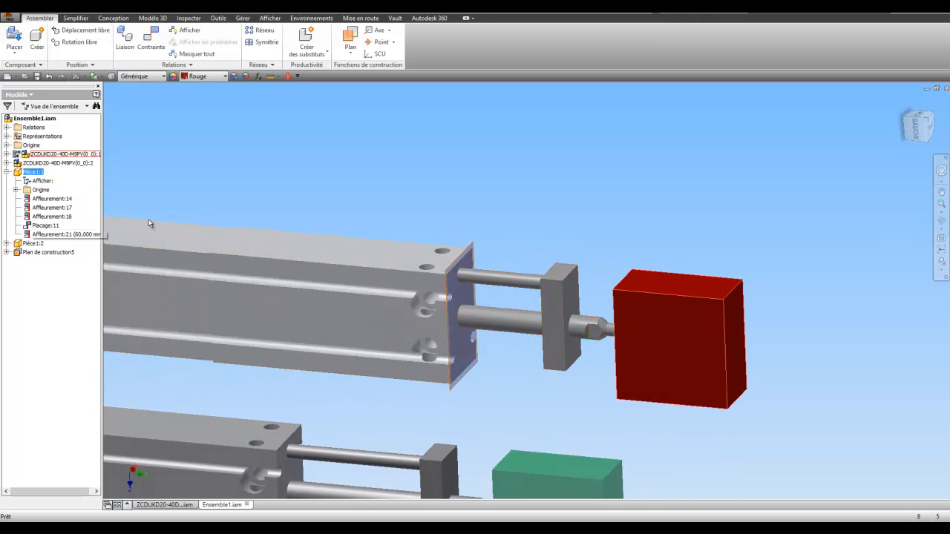
right_click(56, 235)
left_click(75, 279)
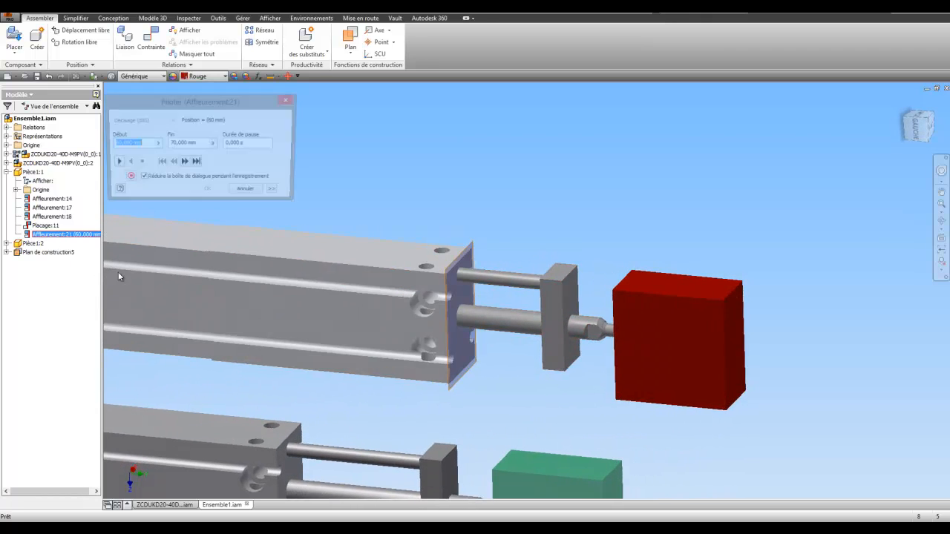
left_click(117, 162)
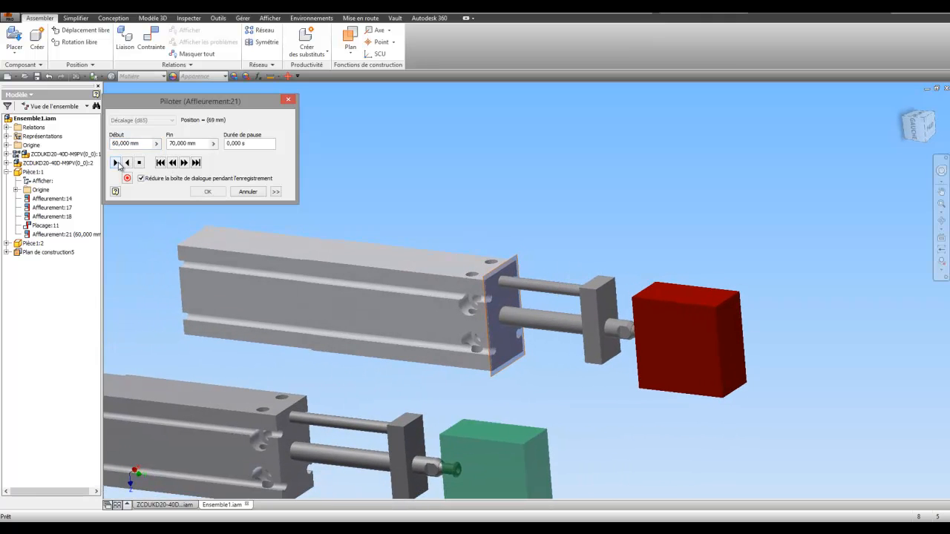
left_click(126, 163)
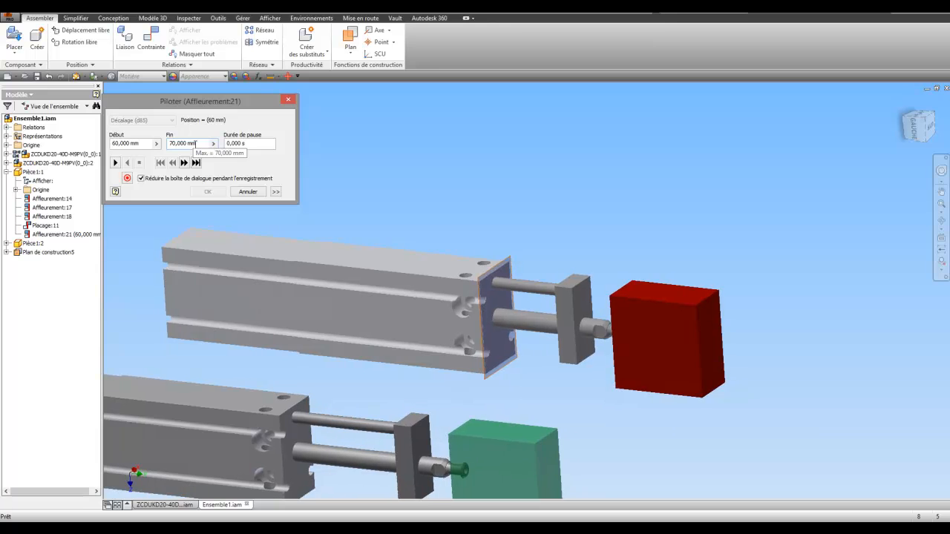
Try to drive the red block's flush constraint from 60 mm to an end value of 30 mm.
left_click_drag(196, 143, 176, 143)
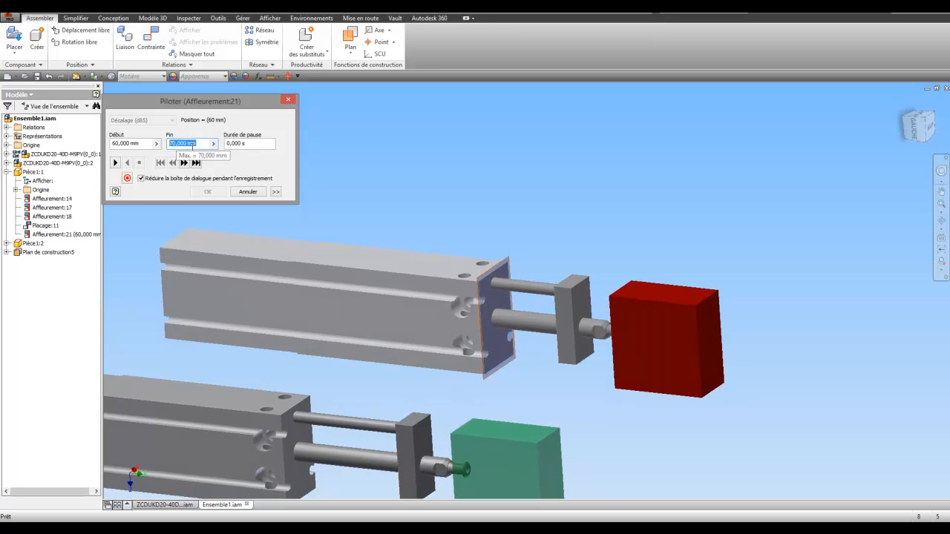
type("30")
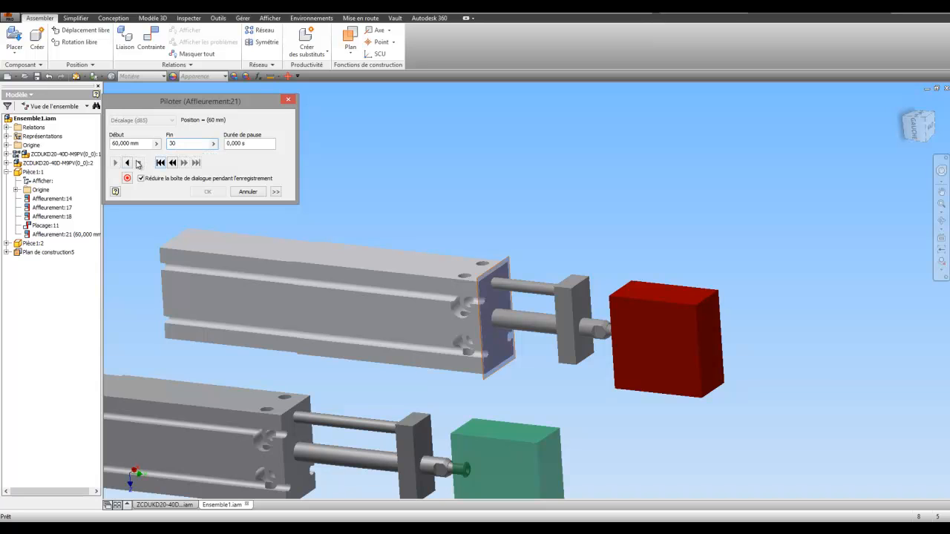
left_click(127, 163)
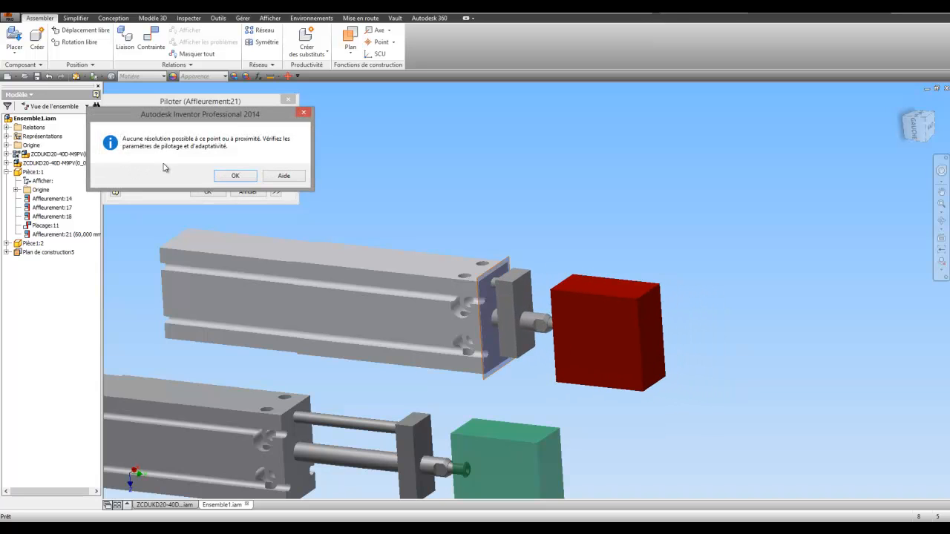
left_click(219, 177)
Set the drive's end value to 33 mm and play the flexible cylinder's stroke back and forth, then close the drive.
left_click_drag(184, 145, 161, 144)
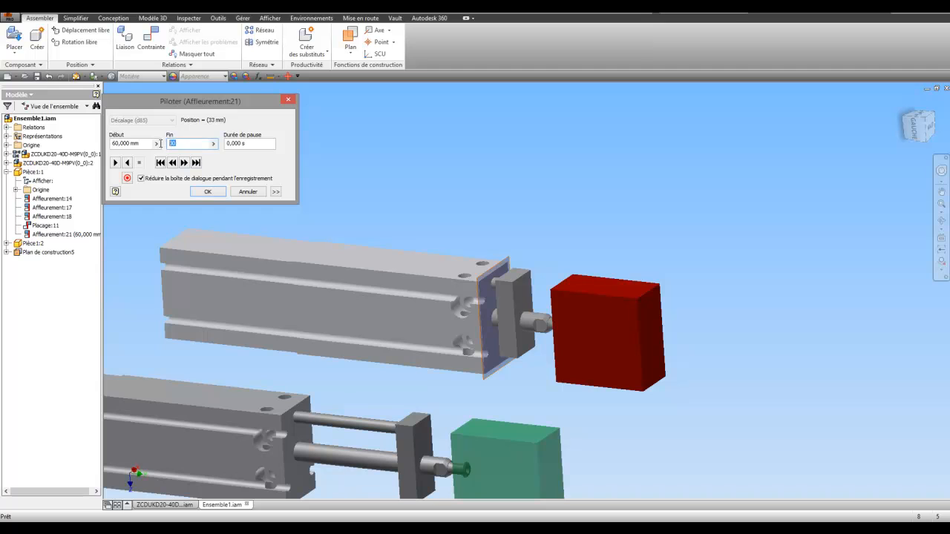
type("33")
left_click(117, 163)
left_click(128, 163)
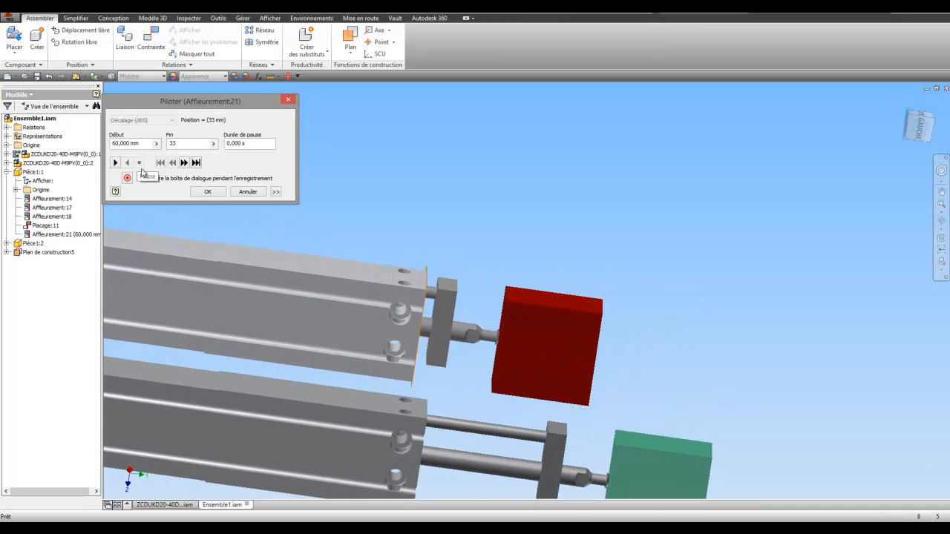
left_click(115, 163)
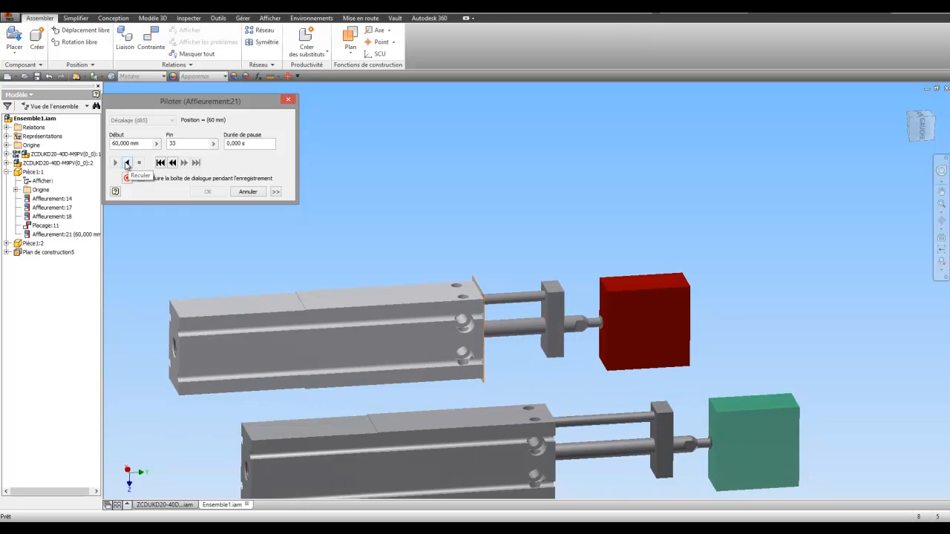
left_click(127, 164)
left_click(116, 163)
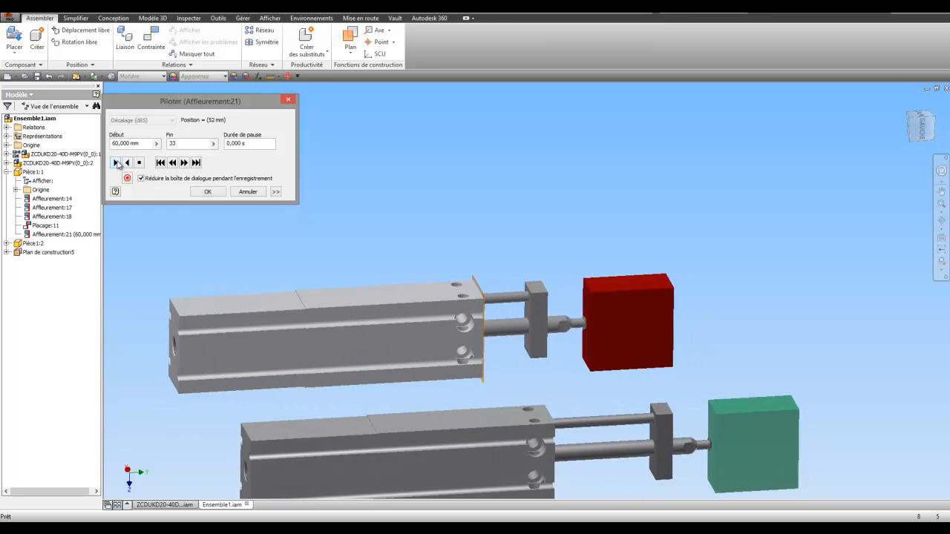
middle_click_drag(719, 458, 524, 363, "shift")
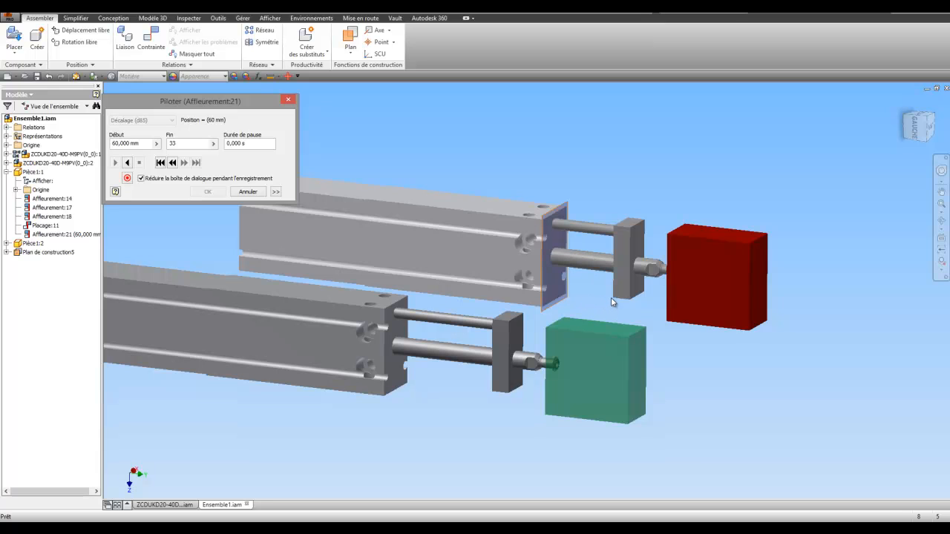
left_click(66, 156)
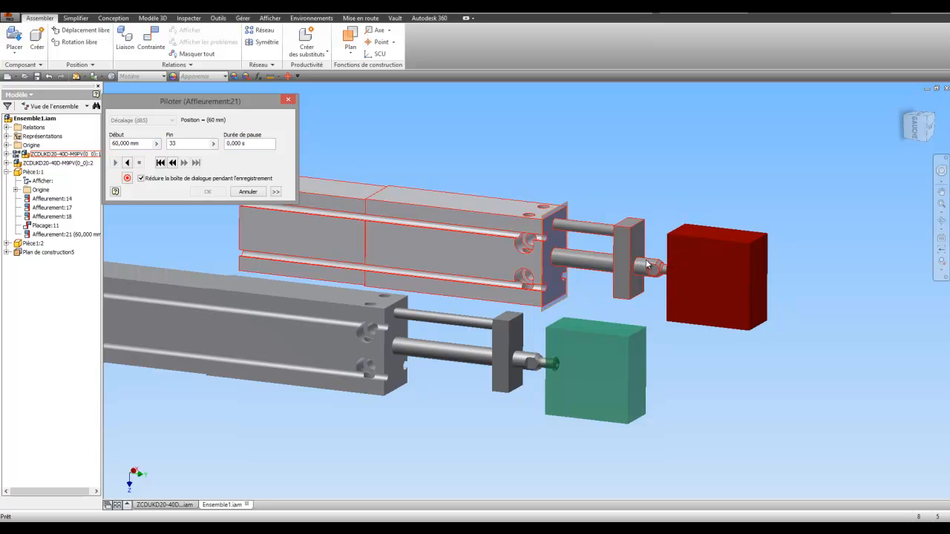
left_click(248, 192)
Rename the red block's 60 mm flush constraint as COURSE-2.
left_click(48, 234)
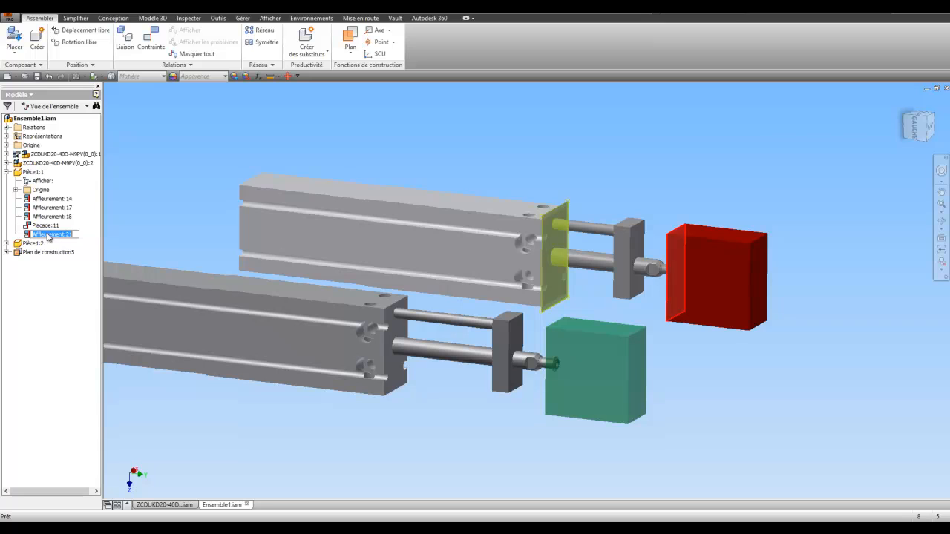
type("COURSE-2")
key("ctrl+a")
key("Return")
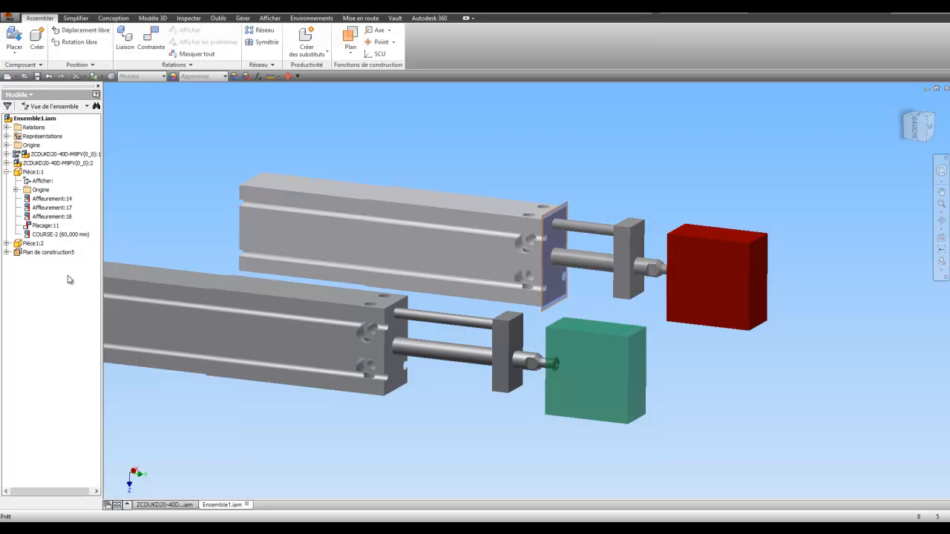
Open the drive settings of the rod's COURSE constraint in the ZCDUKD20-40D-M9PV(0_0).iam cylinder assembly.
middle_click_drag(447, 362, 477, 368, "shift")
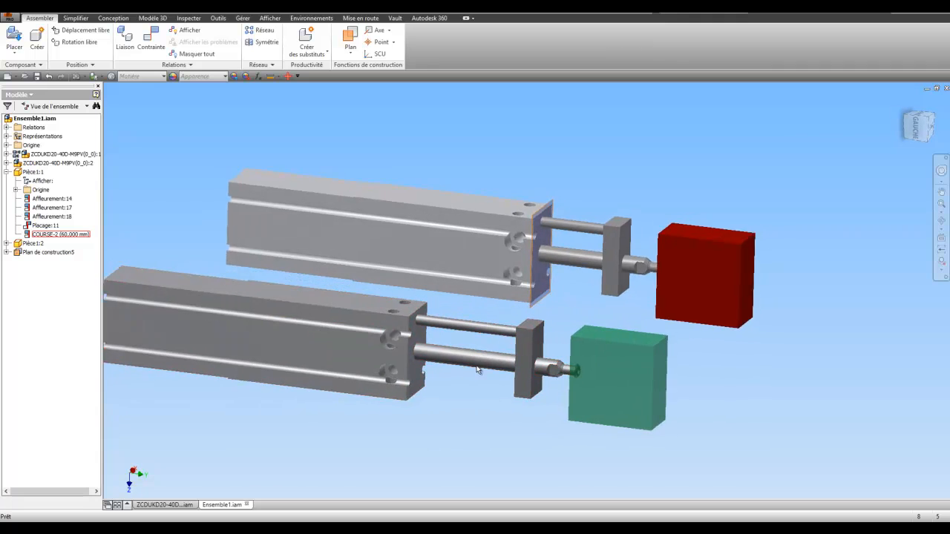
scroll(479, 367, "down", 1)
left_click(182, 508)
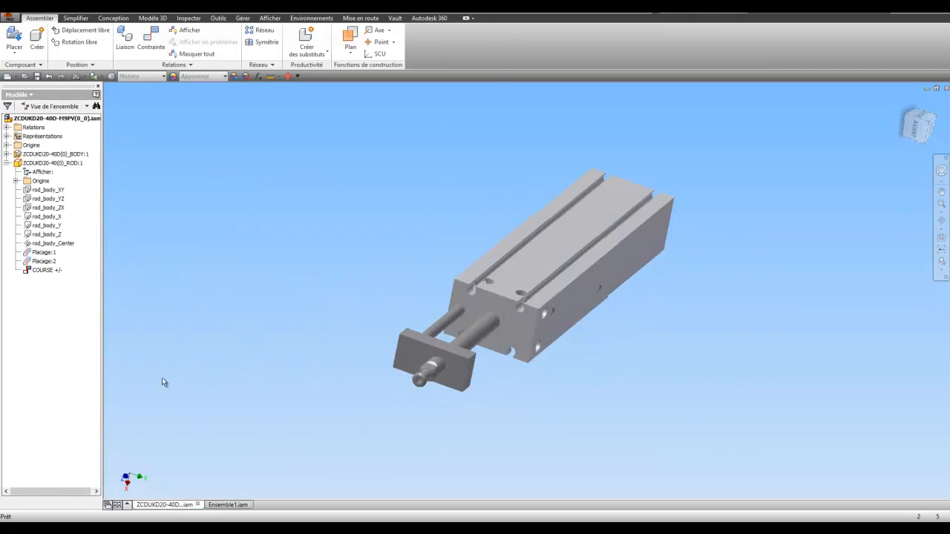
left_click(45, 270)
right_click(49, 270)
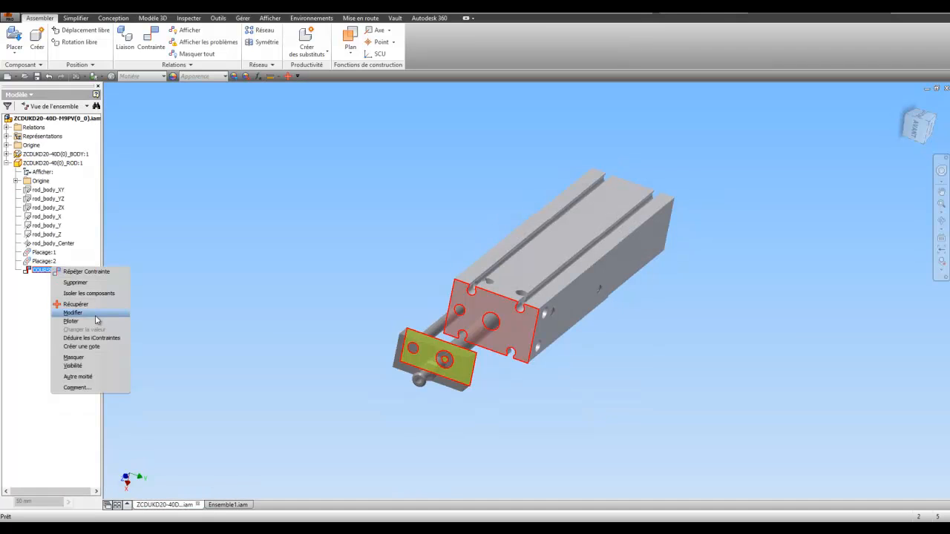
left_click(93, 321)
scroll(152, 296, "down", 1)
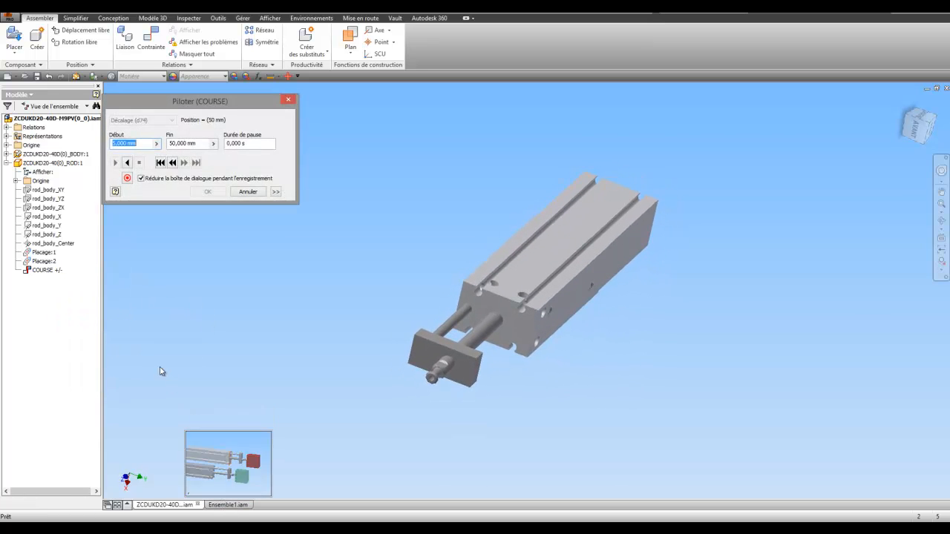
Drive the COURSE constraint between 50 and 5 mm while viewing the non-flexible cylinder and green block in Ensemble1.iam.
left_click(230, 506)
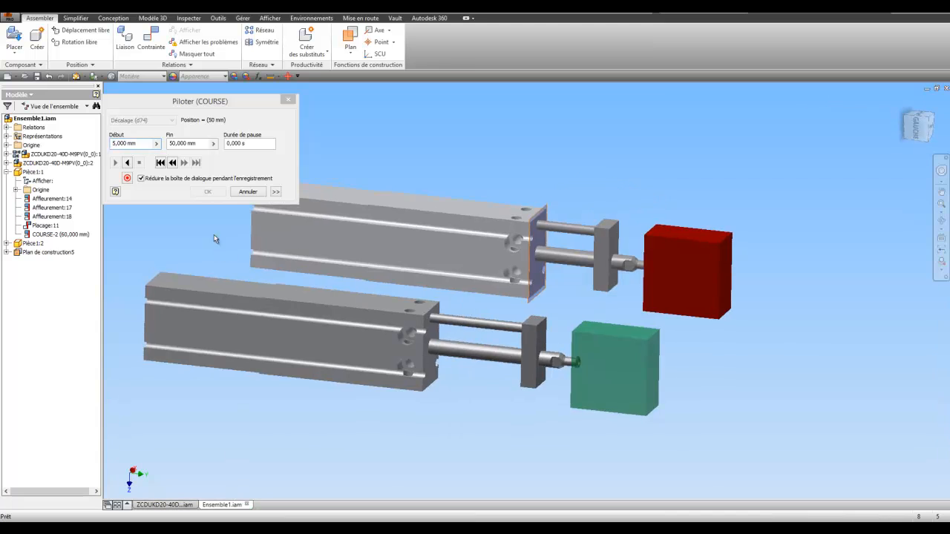
left_click(127, 163)
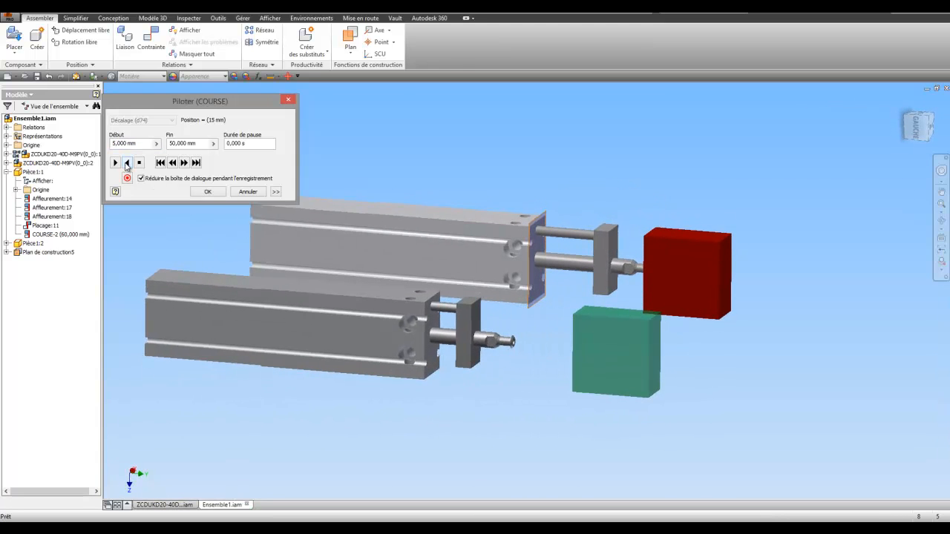
left_click(115, 163)
middle_click_drag(604, 344, 593, 388, "shift")
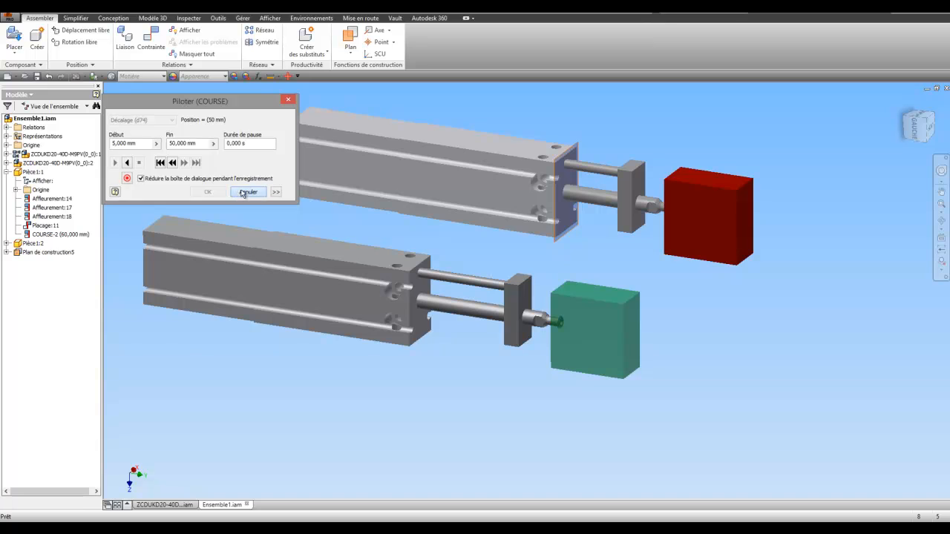
left_click(247, 192)
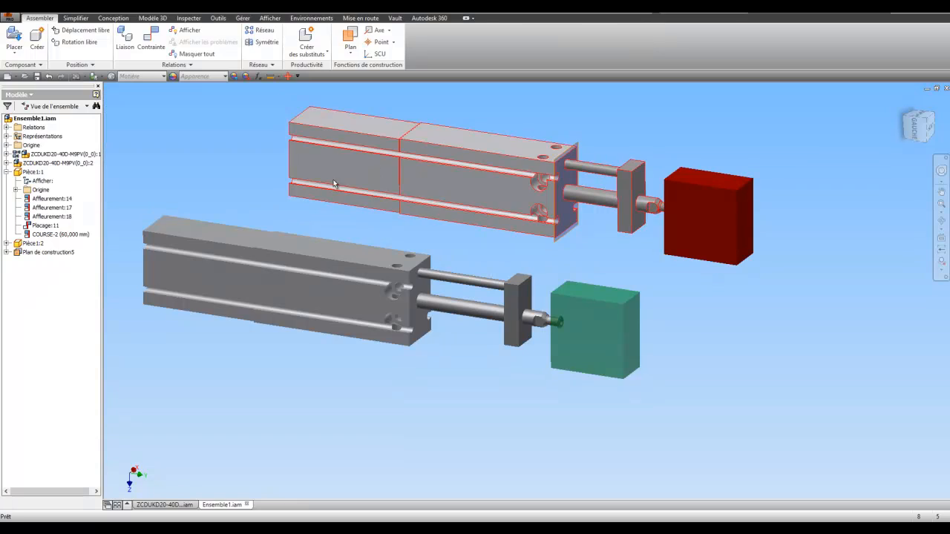
Review the constraints of the flexible cylinder and both blocks, and drive COURSE-2 between 60 and 33 mm in both directions.
left_click(7, 171)
left_click(34, 158)
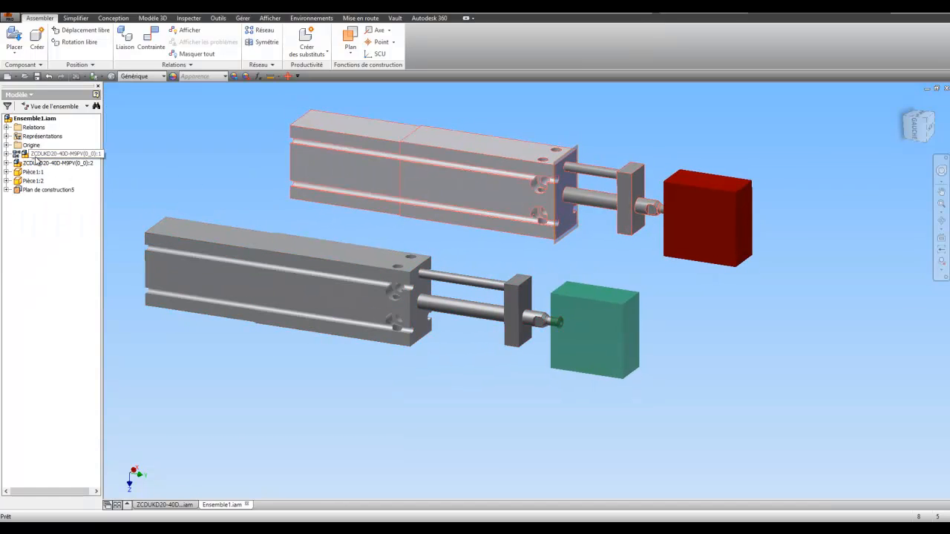
left_click(8, 155)
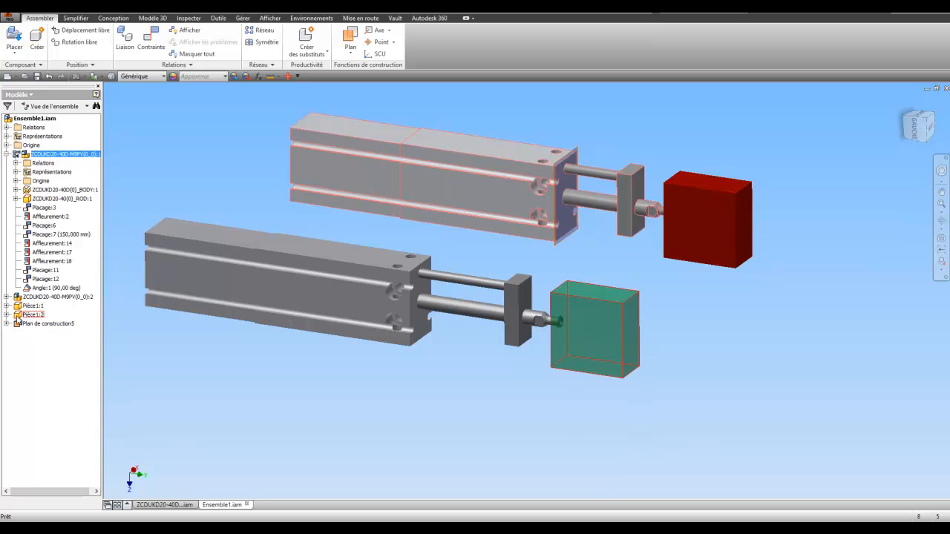
left_click(6, 315)
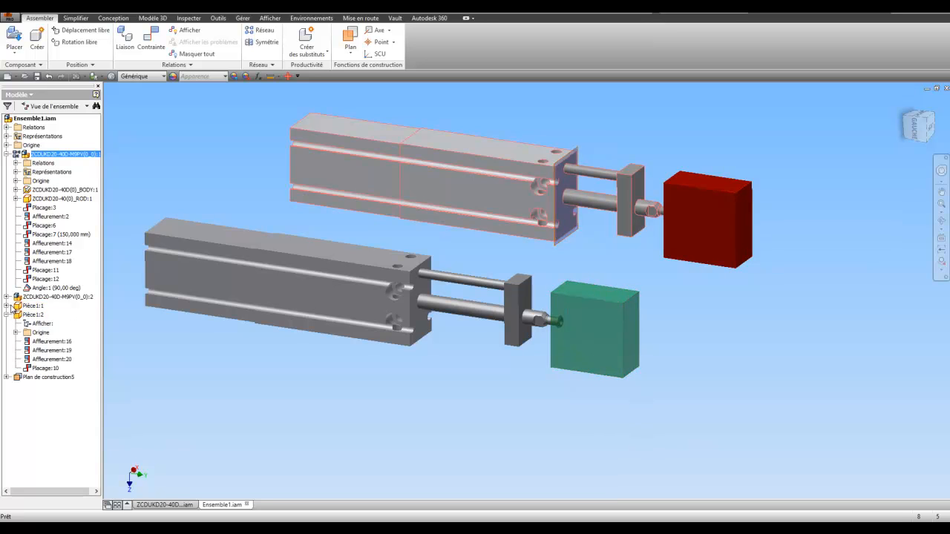
left_click(6, 306)
right_click(49, 368)
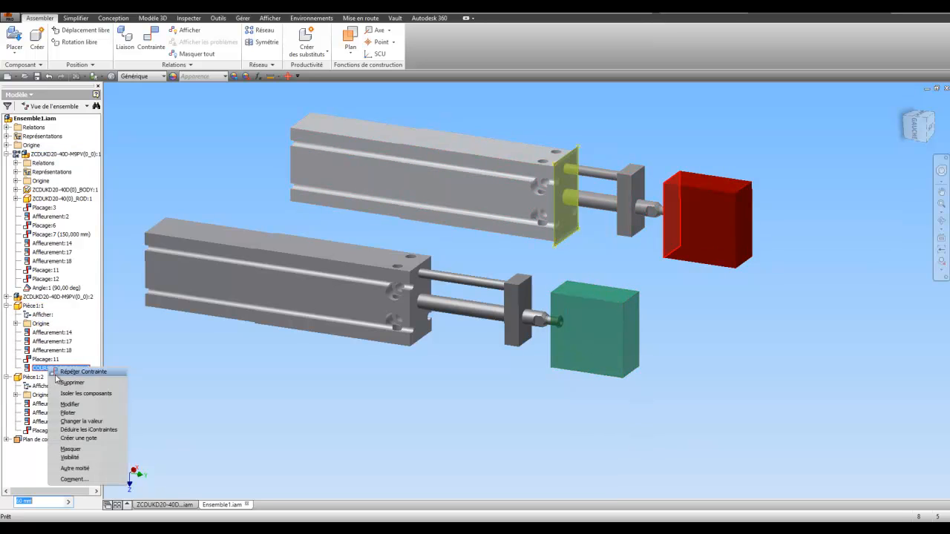
left_click(68, 413)
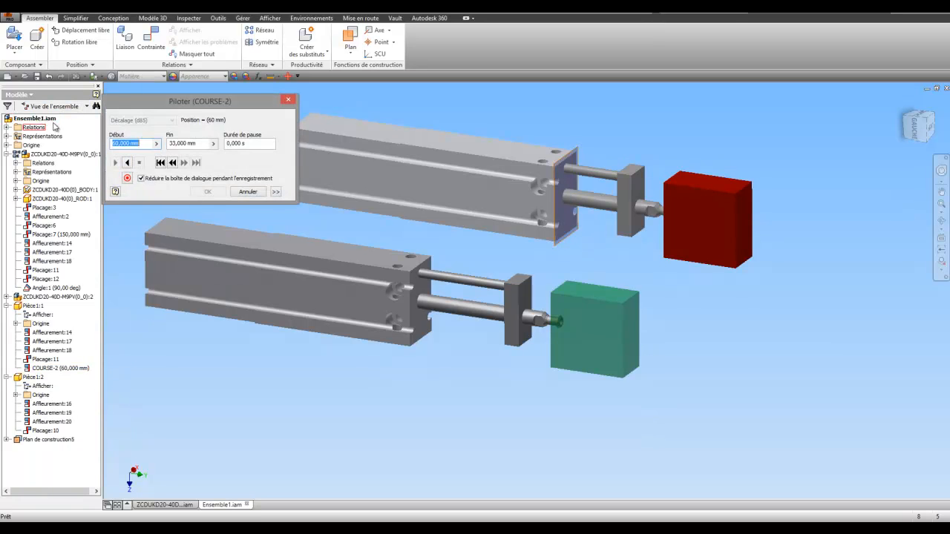
left_click(116, 164)
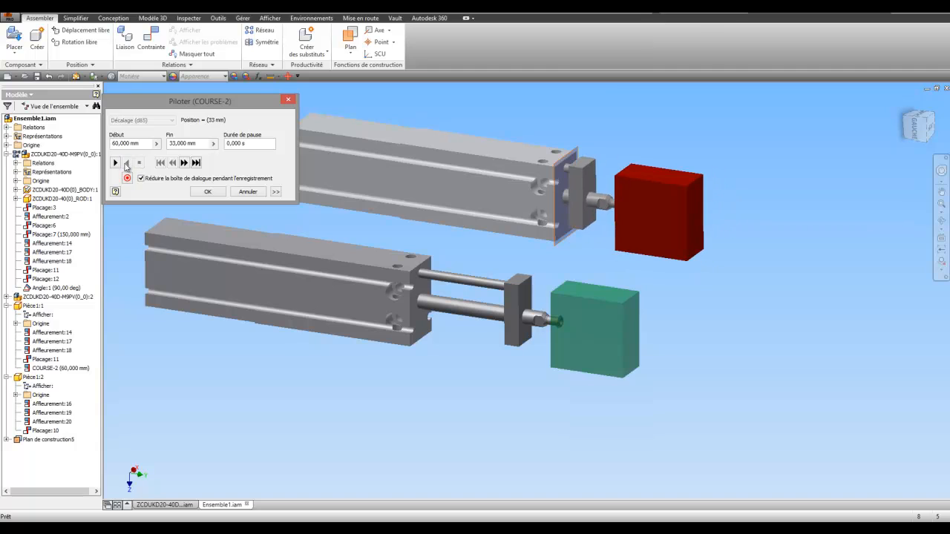
left_click(125, 164)
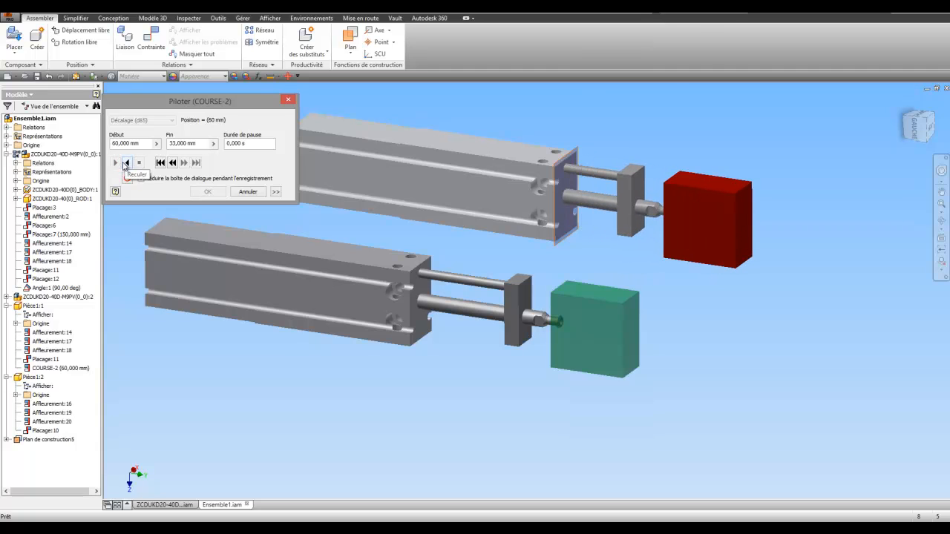
left_click(116, 164)
left_click(126, 165)
left_click(289, 100)
left_click(165, 505)
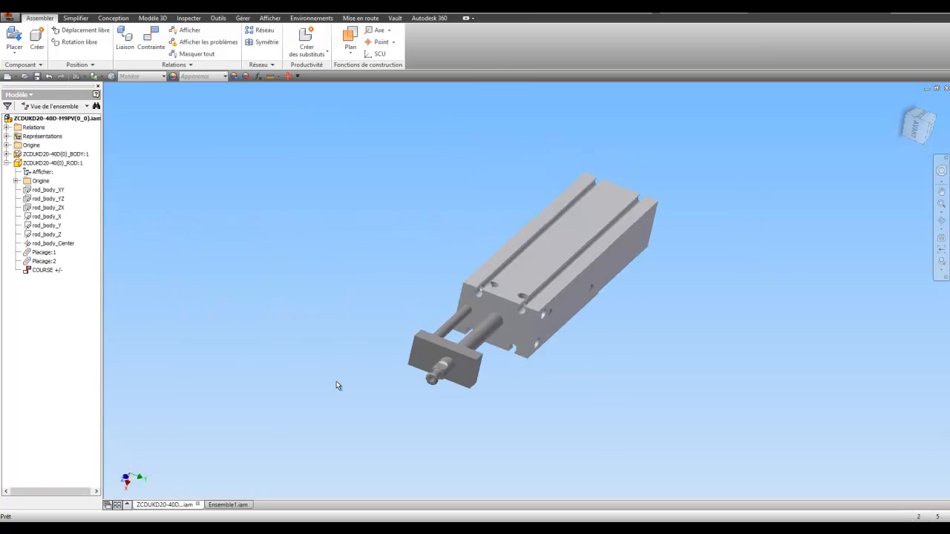
left_click(228, 505)
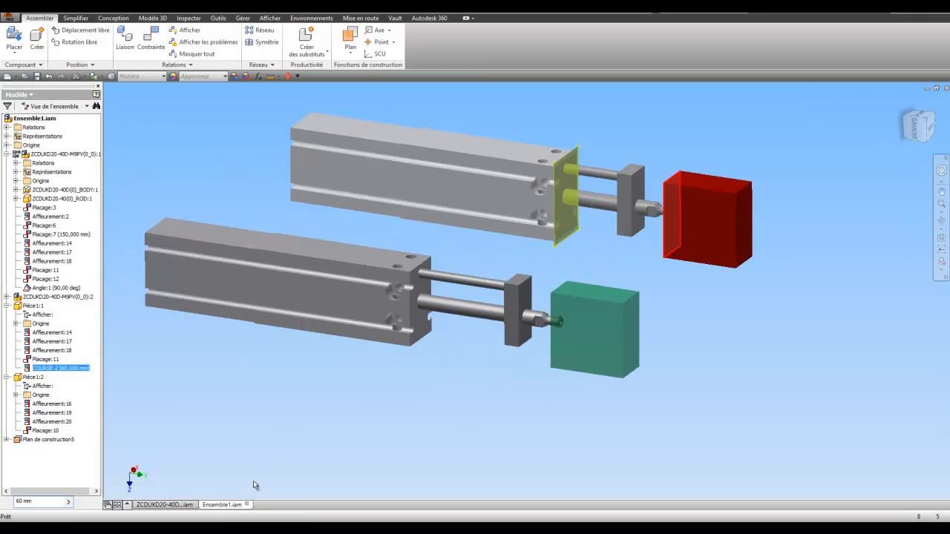